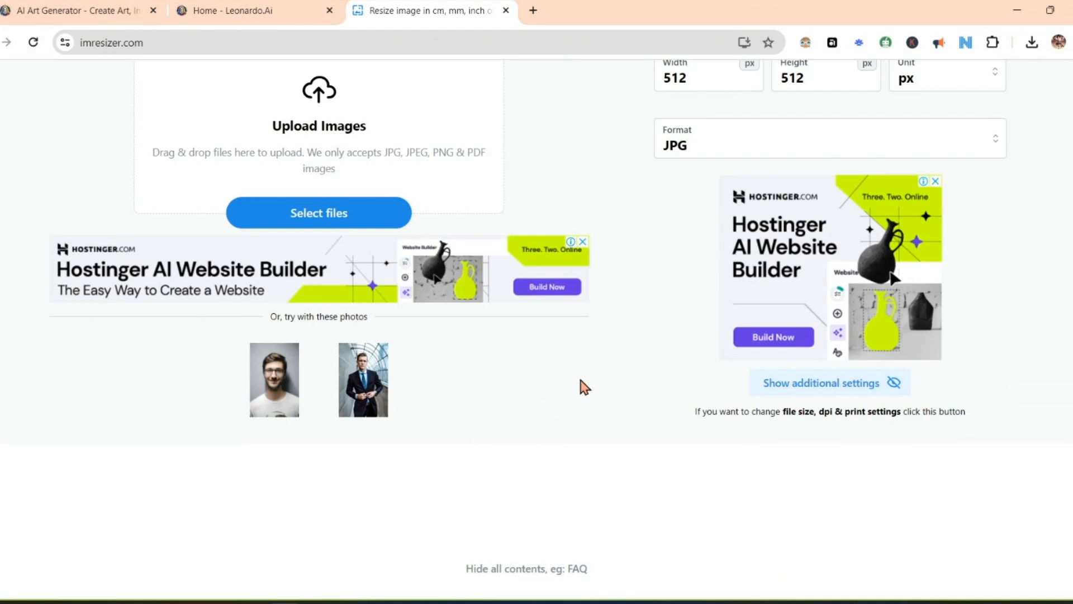
Review the ad-free package prices and return to the image resize page.
{"action": "scroll", "coordinate": [581, 386], "scroll_direction": "up", "scroll_amount": 4}
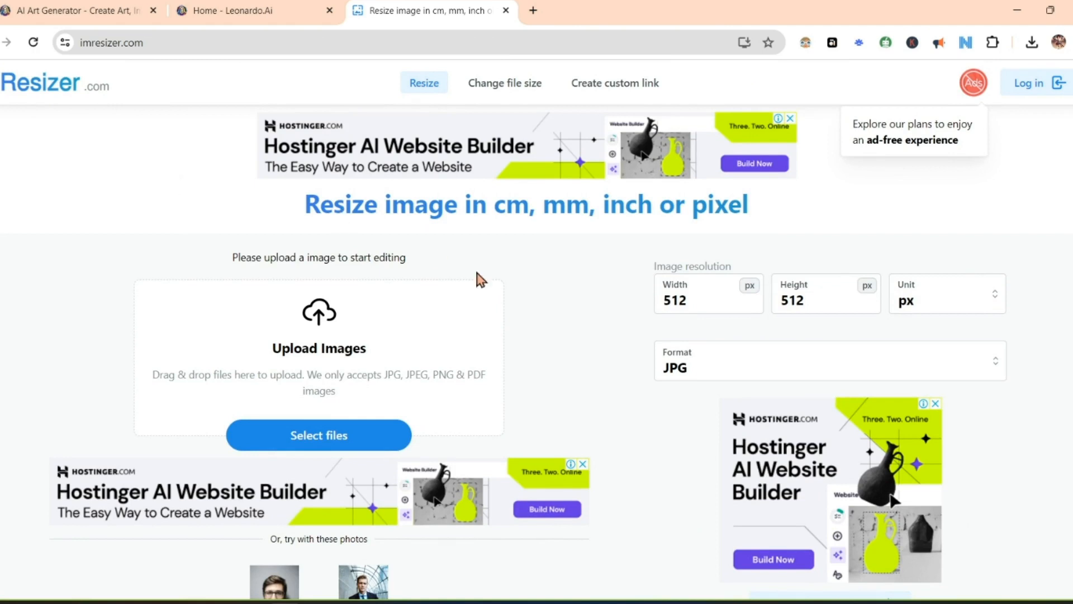
{"action": "left_click", "coordinate": [974, 88]}
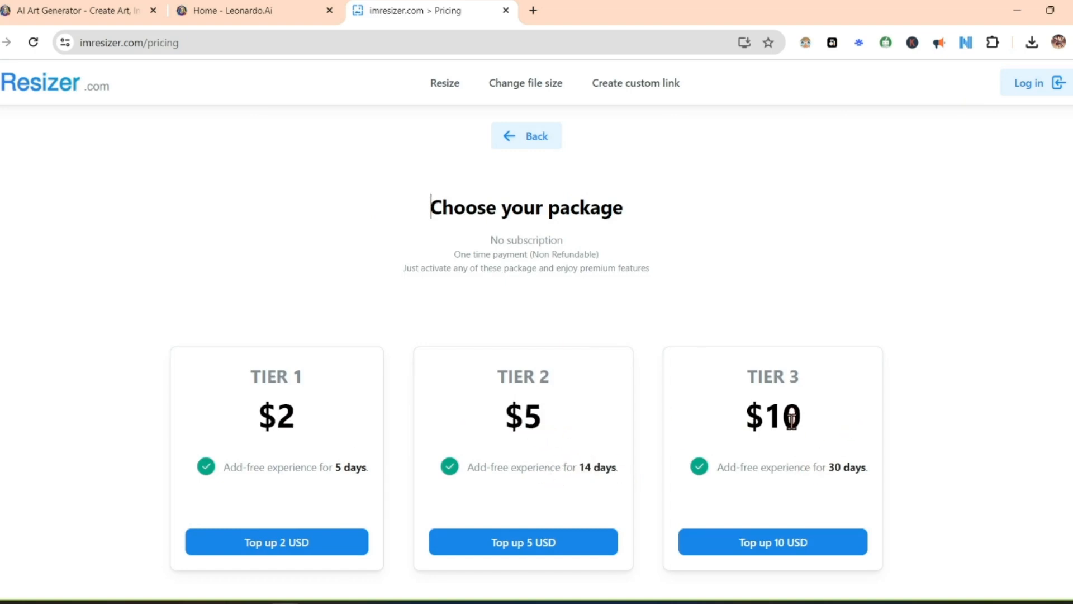
{"action": "left_click", "coordinate": [527, 136]}
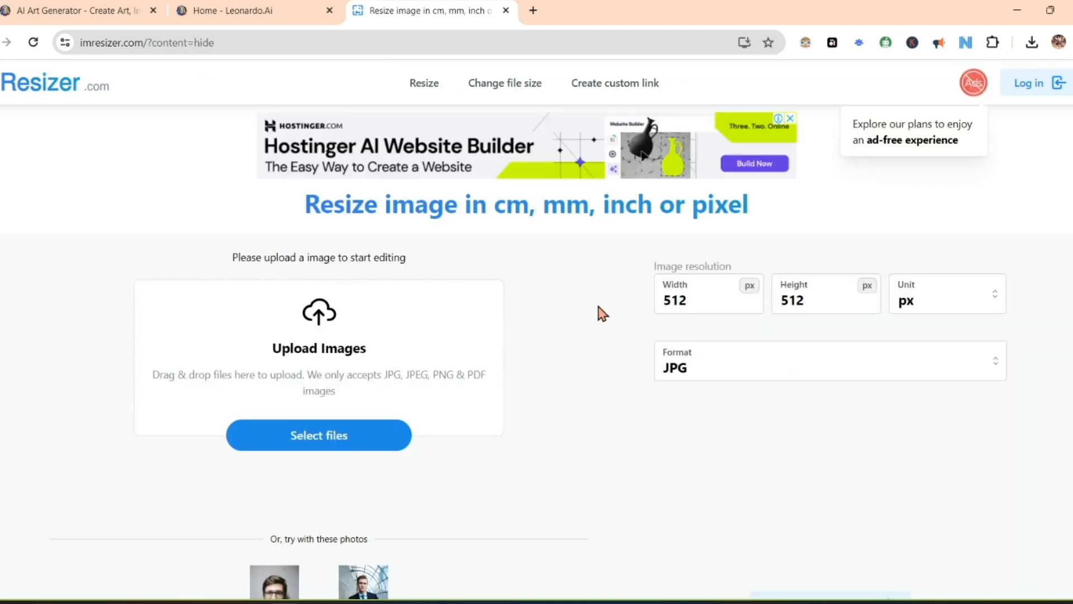
Upload the landscape-outdoor-people-girl-woman JPG from the HP P500 (Z:) drive for resizing.
{"action": "scroll", "coordinate": [599, 307], "scroll_direction": "down", "scroll_amount": 4}
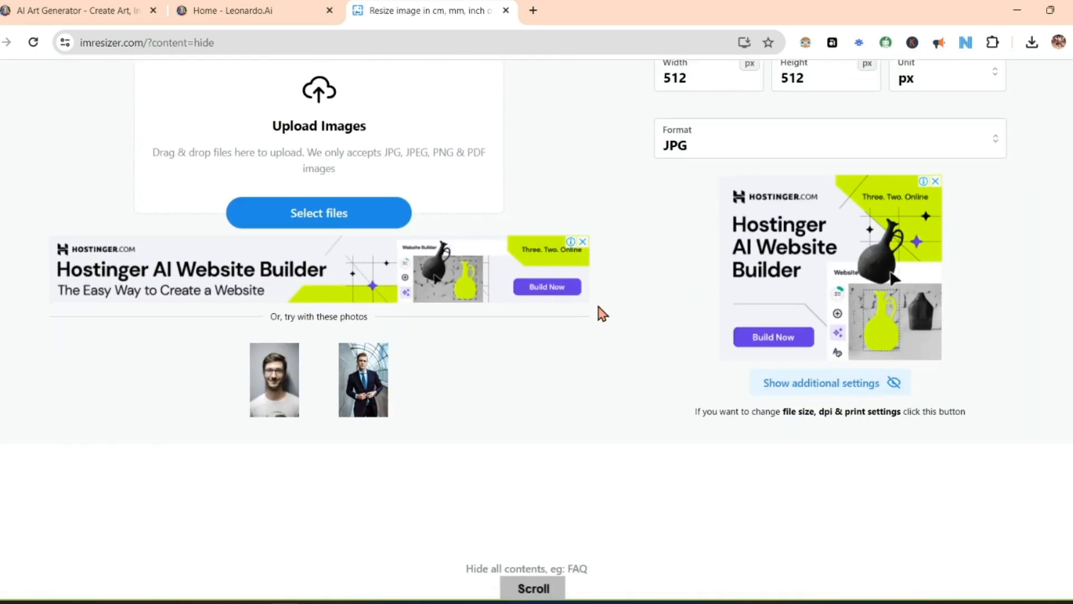
{"action": "scroll", "coordinate": [598, 307], "scroll_direction": "up", "scroll_amount": 3}
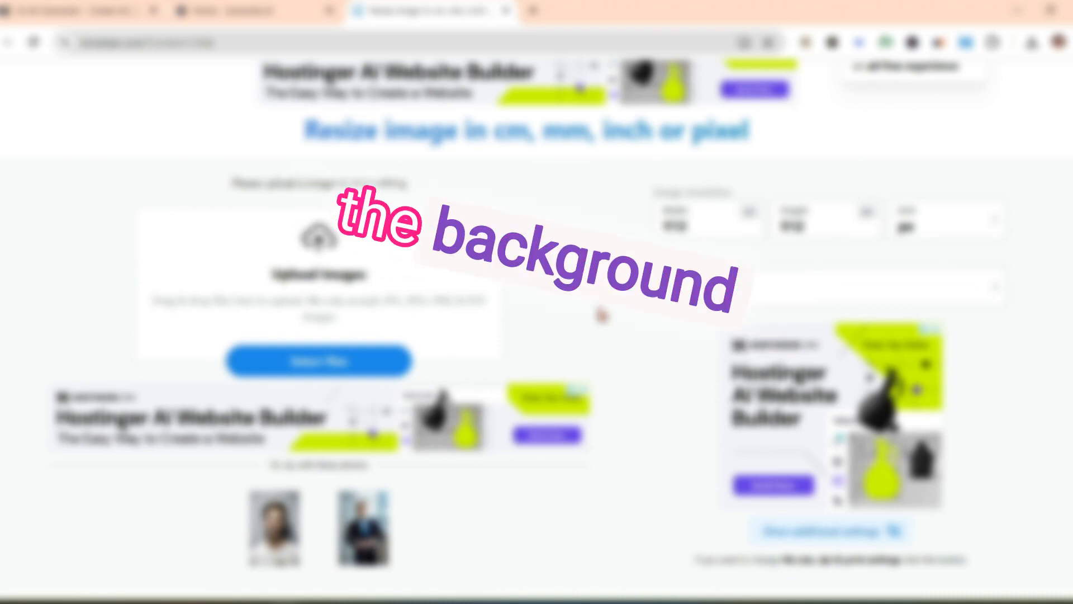
{"action": "scroll", "coordinate": [727, 511], "scroll_direction": "down", "scroll_amount": 1}
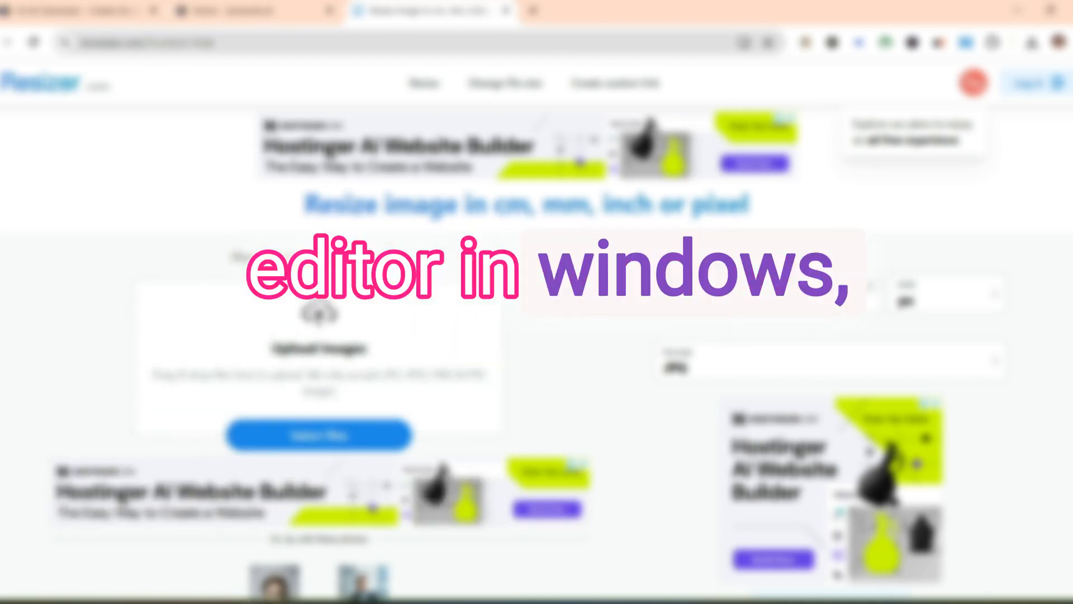
{"action": "left_click", "coordinate": [252, 603]}
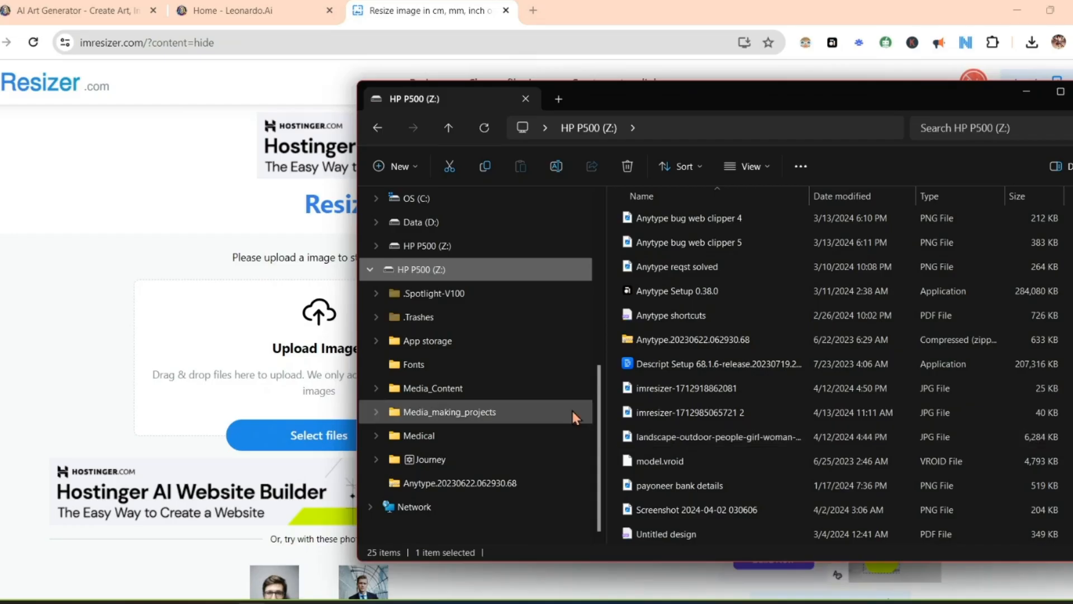
{"action": "left_click_drag", "start_coordinate": [733, 441], "coordinate": [287, 331]}
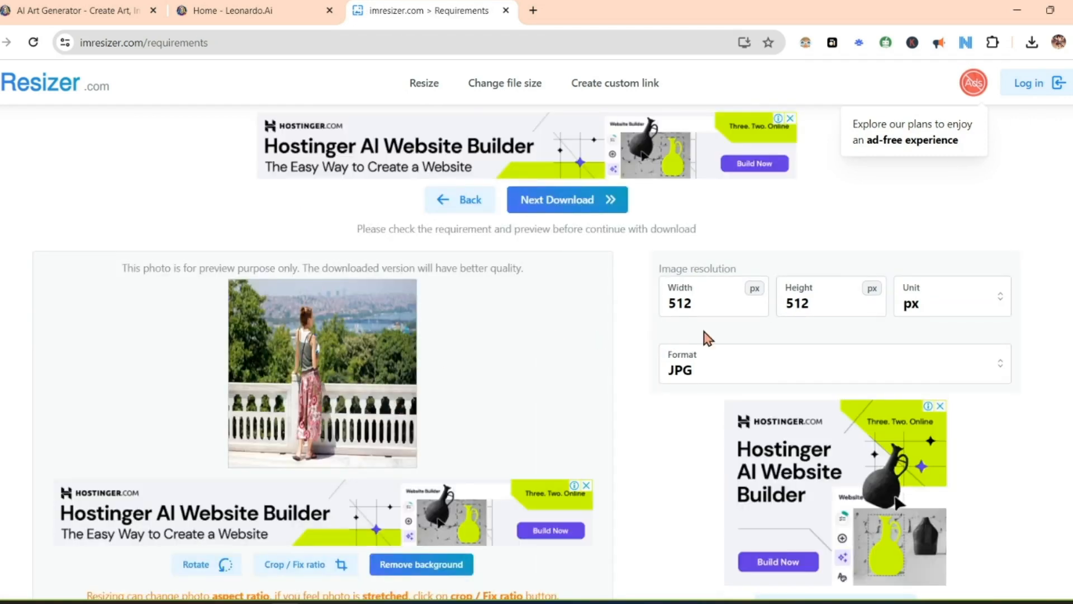
Crop the photo to a square spanning its full height around the woman, keeping the ratio, and apply the crop.
{"action": "left_click", "coordinate": [318, 565]}
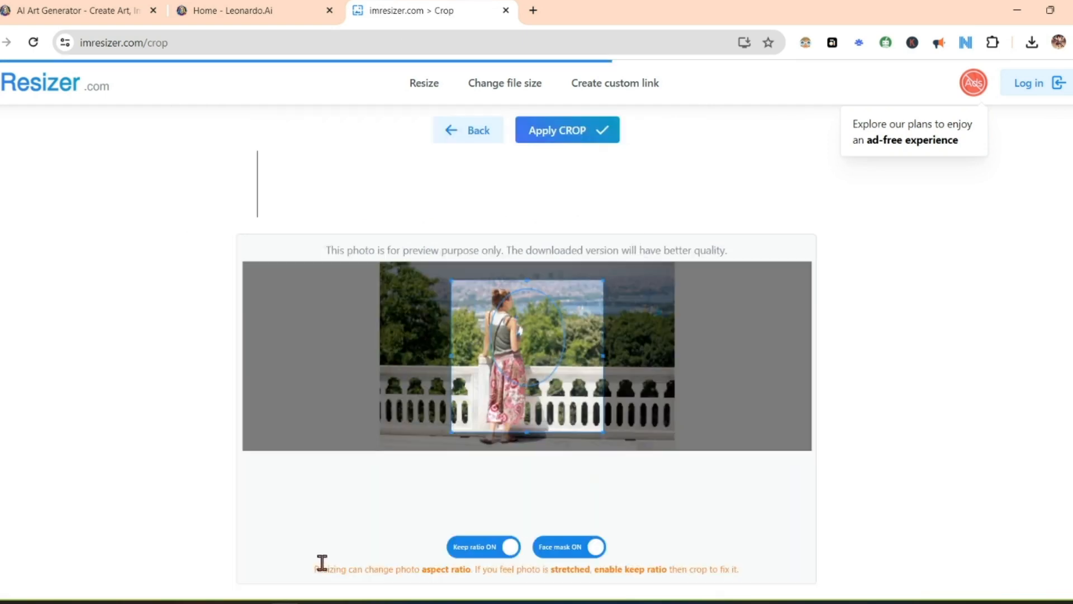
{"action": "left_click_drag", "start_coordinate": [452, 278], "coordinate": [439, 260]}
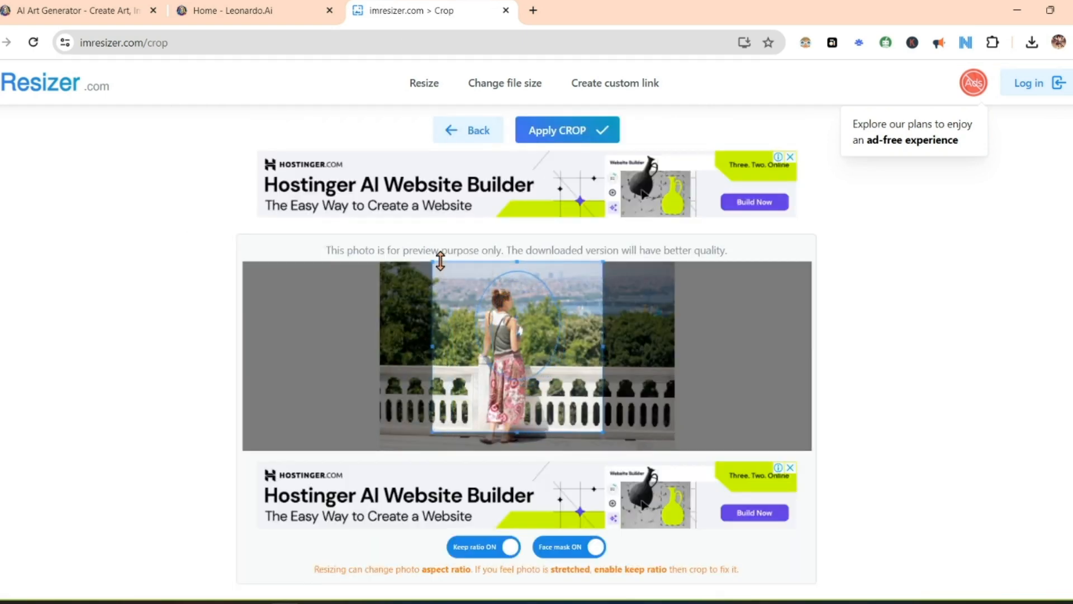
{"action": "left_click_drag", "start_coordinate": [603, 430], "coordinate": [615, 448]}
{"action": "left_click_drag", "start_coordinate": [512, 386], "coordinate": [506, 392]}
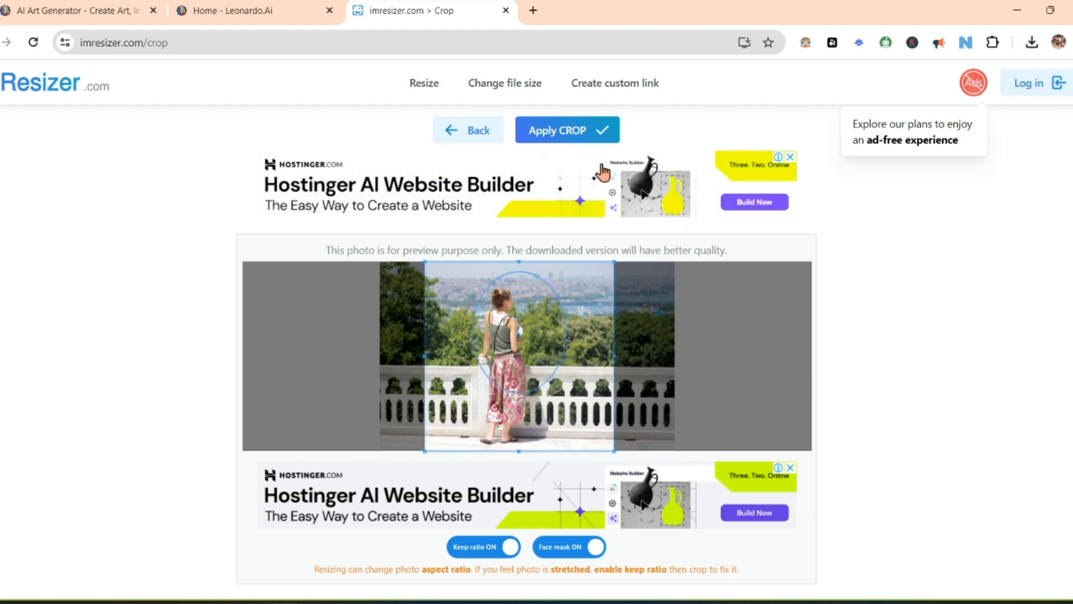
{"action": "left_click", "coordinate": [603, 132]}
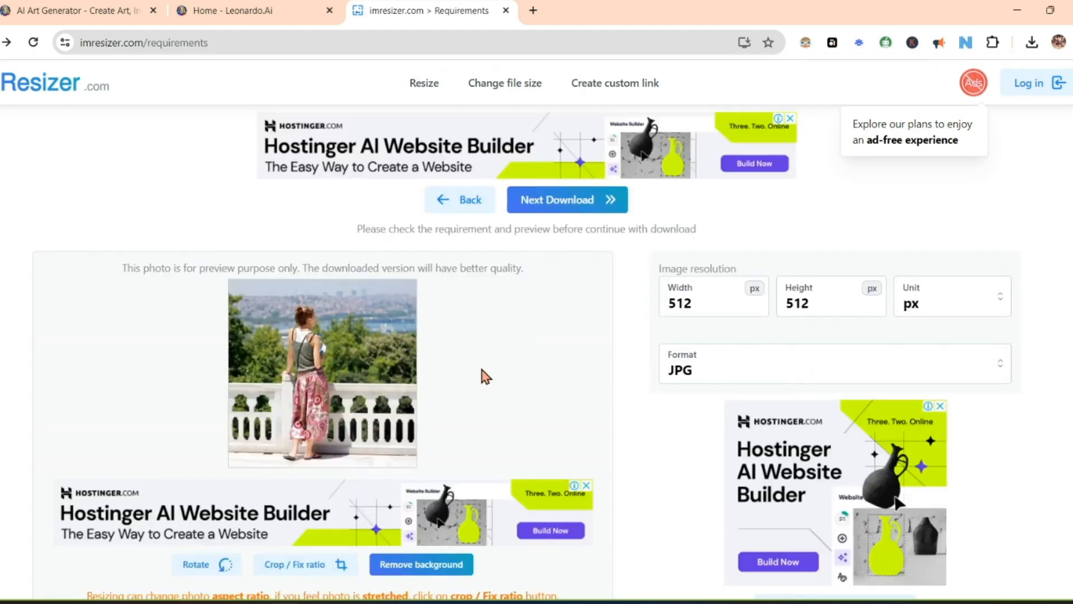
Remove the background from the cropped photo.
{"action": "scroll", "coordinate": [482, 371], "scroll_direction": "down", "scroll_amount": 1}
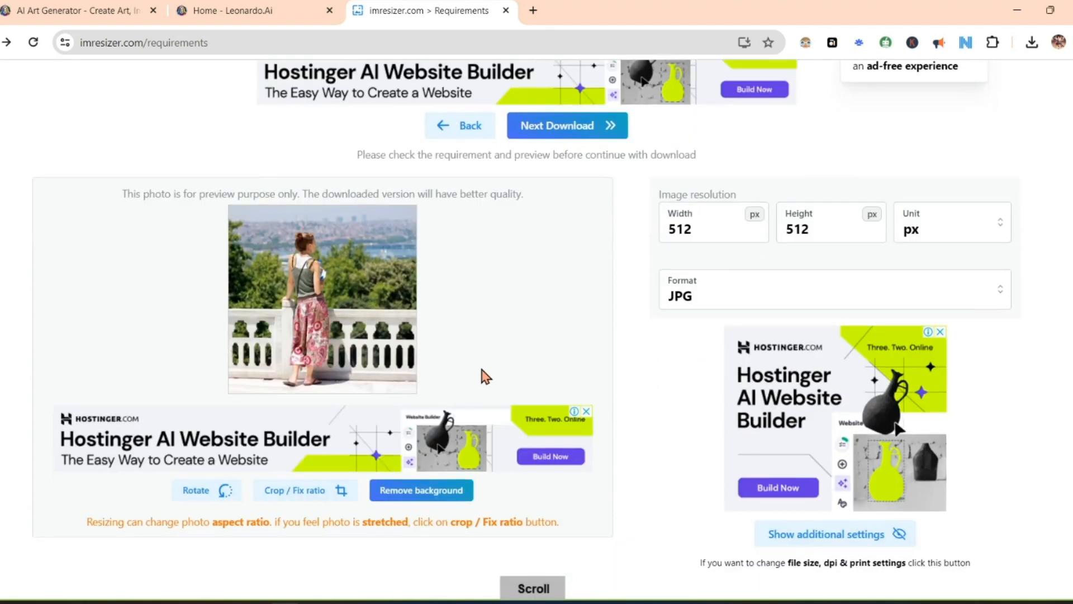
{"action": "left_click", "coordinate": [423, 492]}
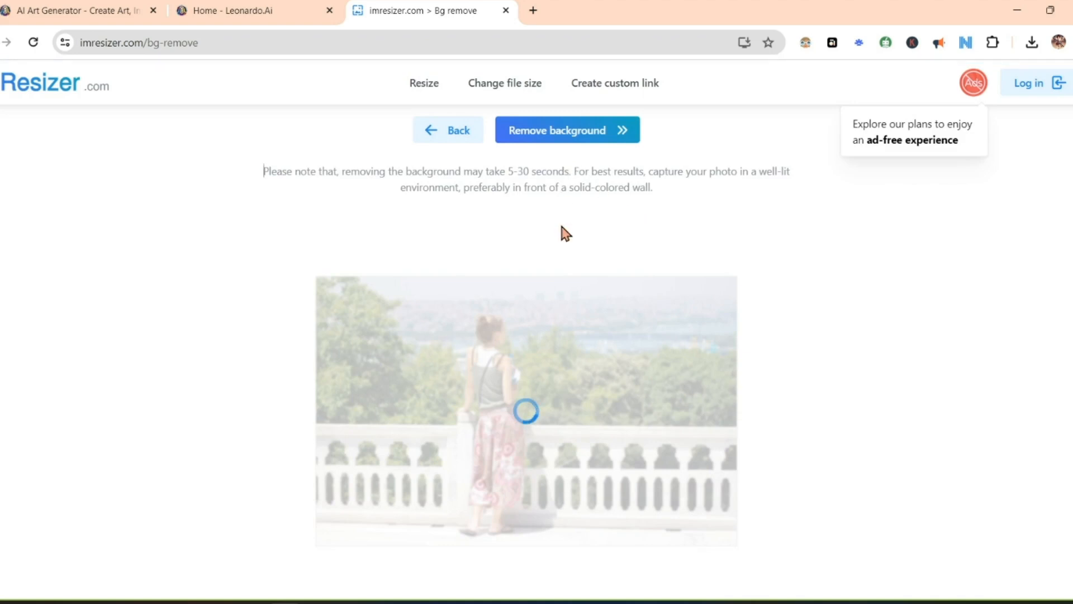
{"action": "left_click", "coordinate": [591, 136]}
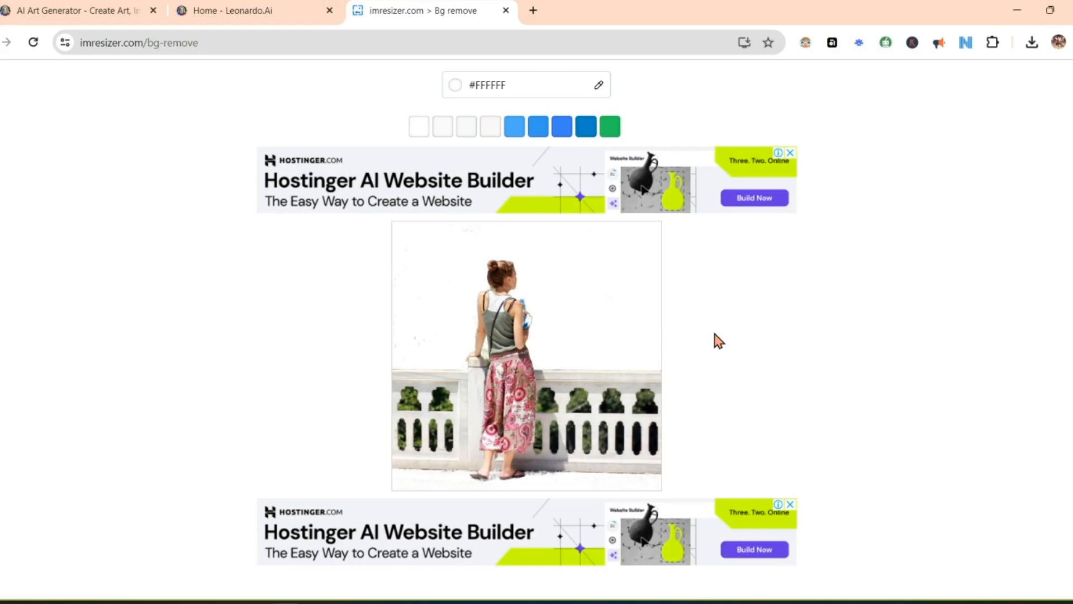
Try the blue, green and light grey background colours, then set the background to off-white #FAF9F6.
{"action": "scroll", "coordinate": [719, 341], "scroll_direction": "up", "scroll_amount": 1}
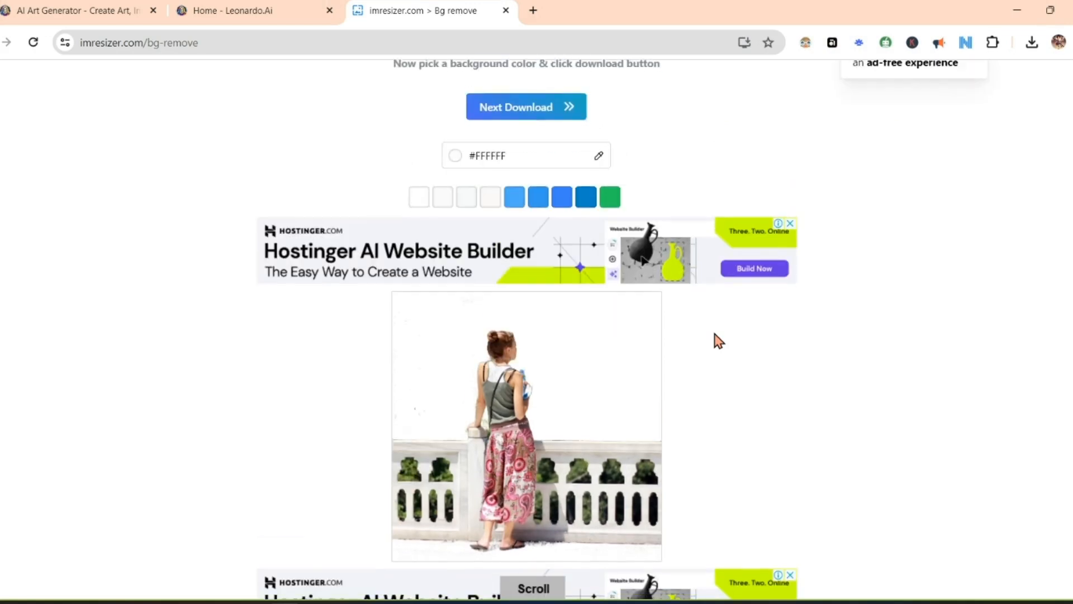
{"action": "left_click", "coordinate": [515, 207]}
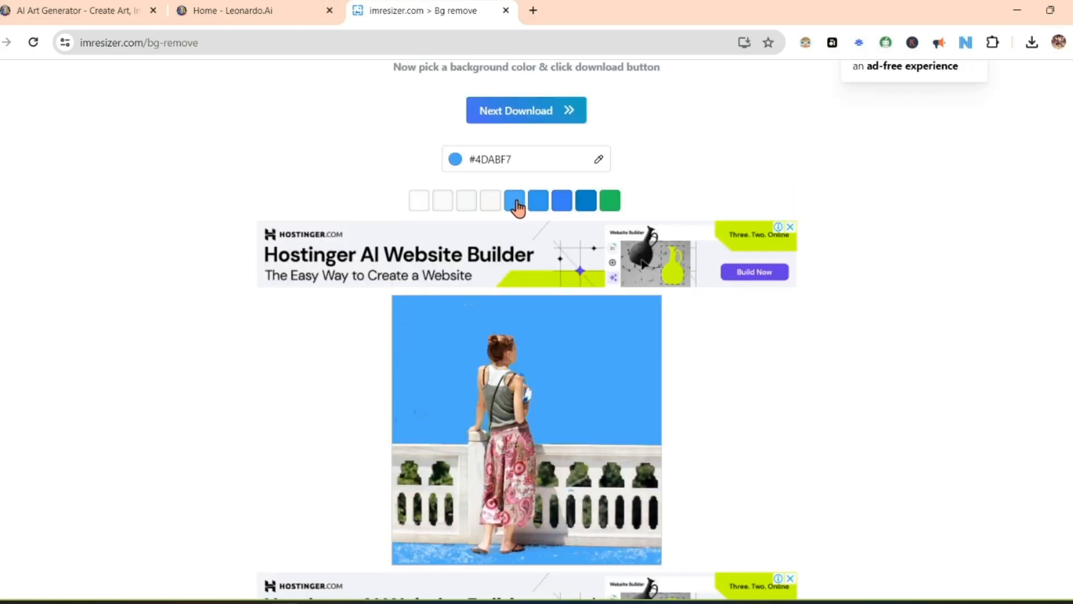
{"action": "left_click", "coordinate": [540, 210]}
{"action": "left_click", "coordinate": [564, 207]}
{"action": "left_click", "coordinate": [592, 208]}
{"action": "left_click", "coordinate": [610, 209]}
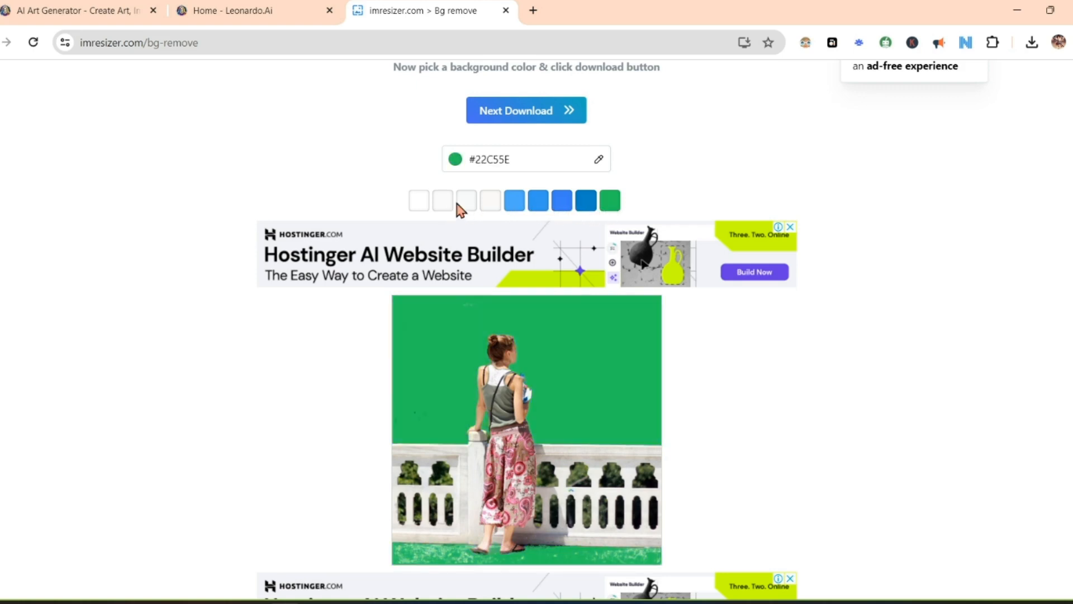
{"action": "left_click", "coordinate": [468, 208]}
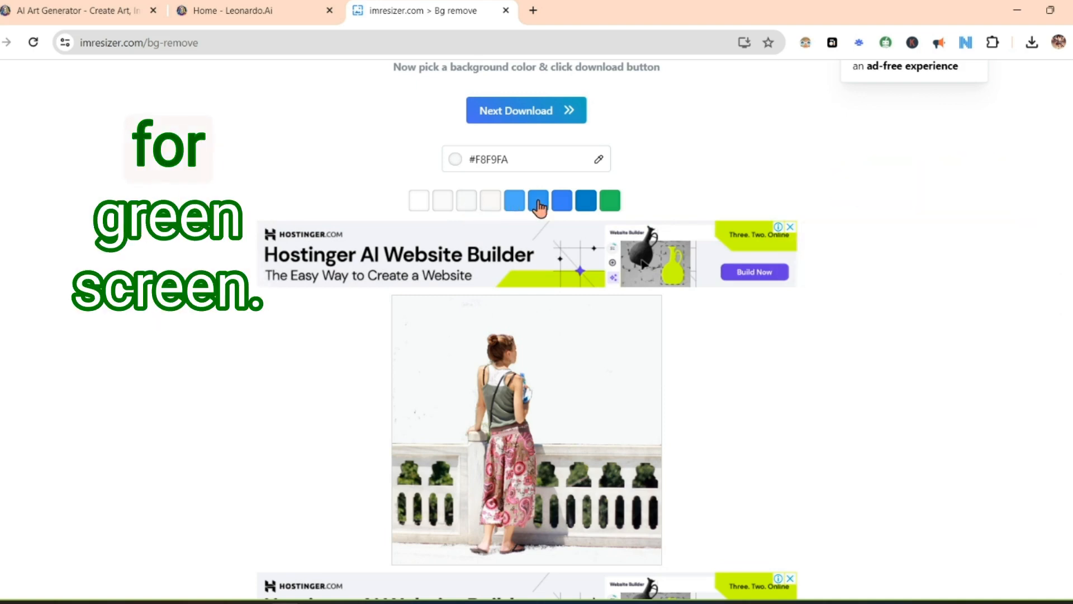
{"action": "left_click", "coordinate": [610, 200]}
{"action": "left_click", "coordinate": [492, 211]}
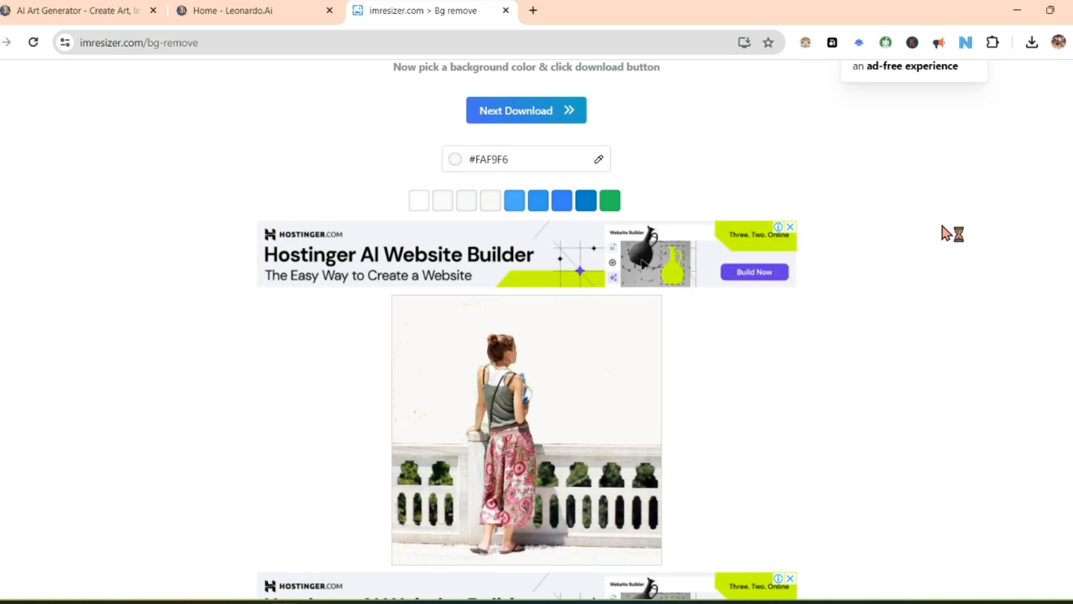
{"action": "scroll", "coordinate": [942, 225], "scroll_direction": "up", "scroll_amount": 1}
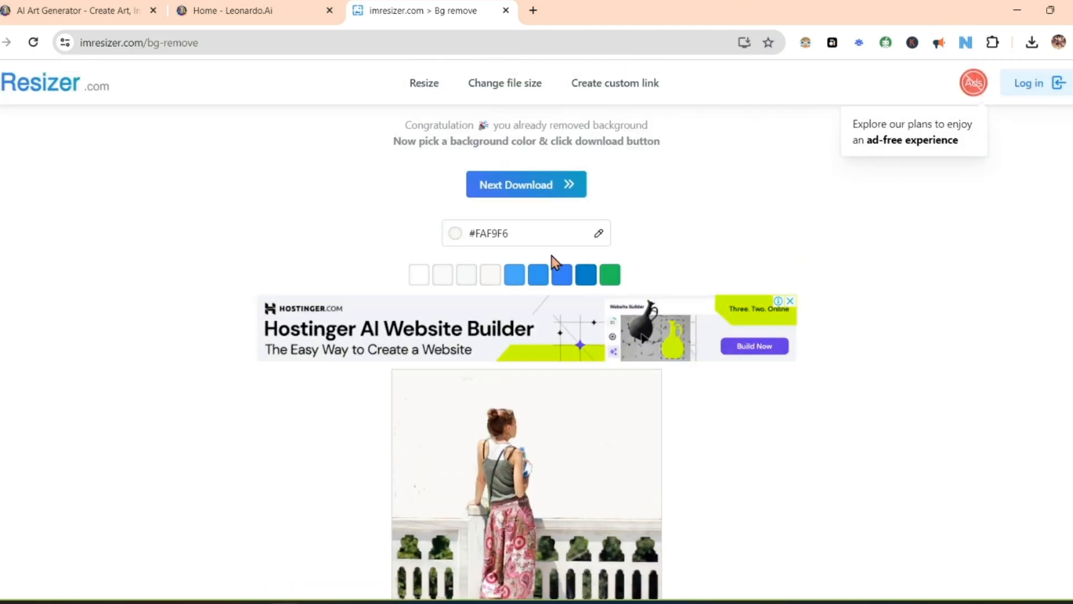
{"action": "left_click", "coordinate": [504, 193]}
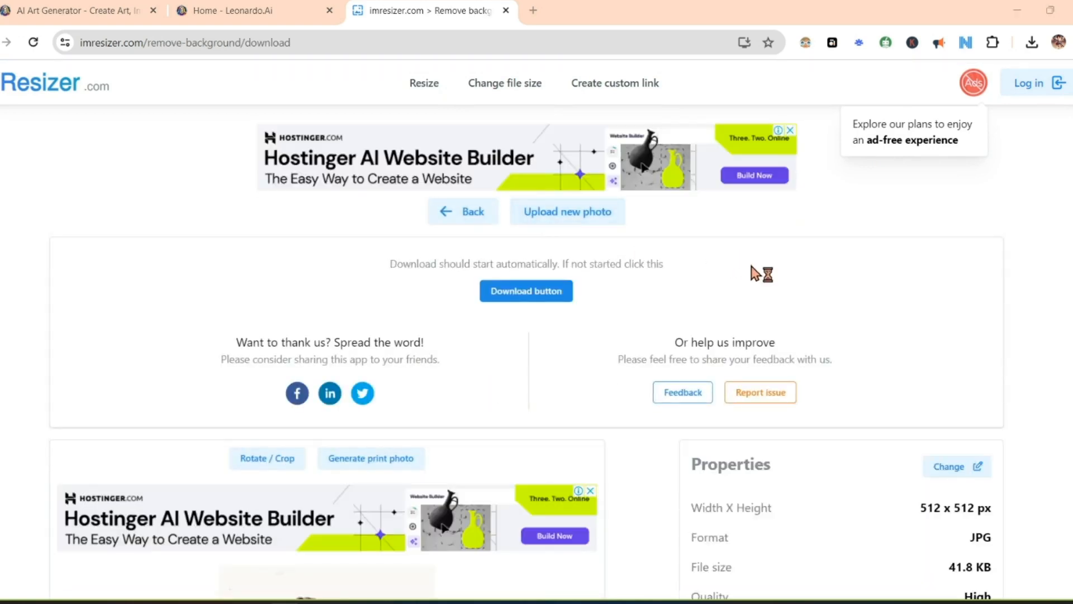
{"action": "left_click", "coordinate": [734, 341]}
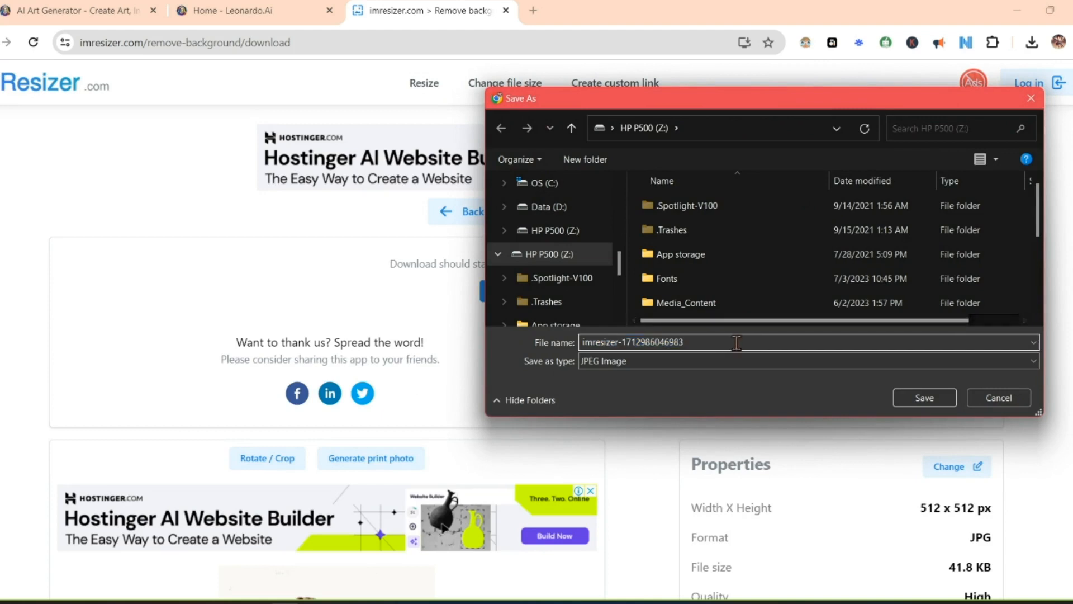
{"action": "type", "text": "3"}
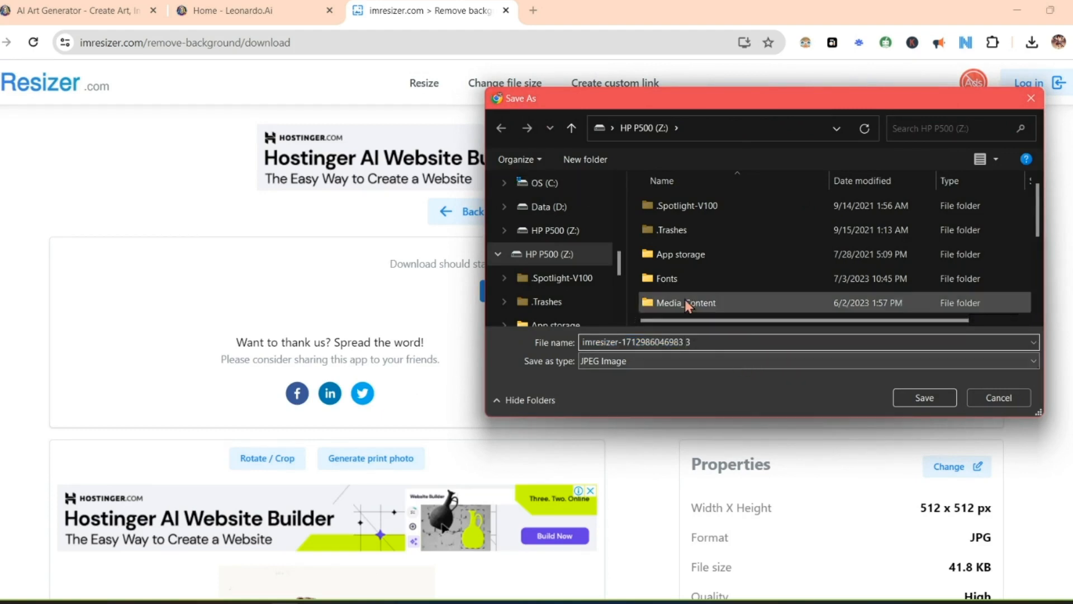
{"action": "left_click", "coordinate": [927, 399]}
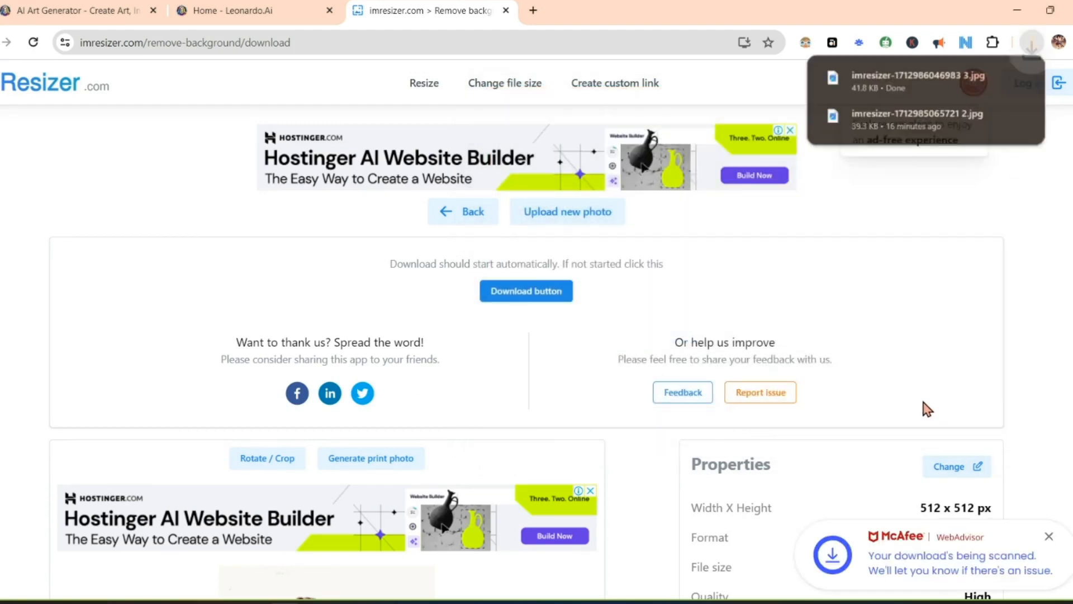
Open the downloaded photo in the Windows Photos editor and remove its remaining background.
{"action": "left_click", "coordinate": [917, 79]}
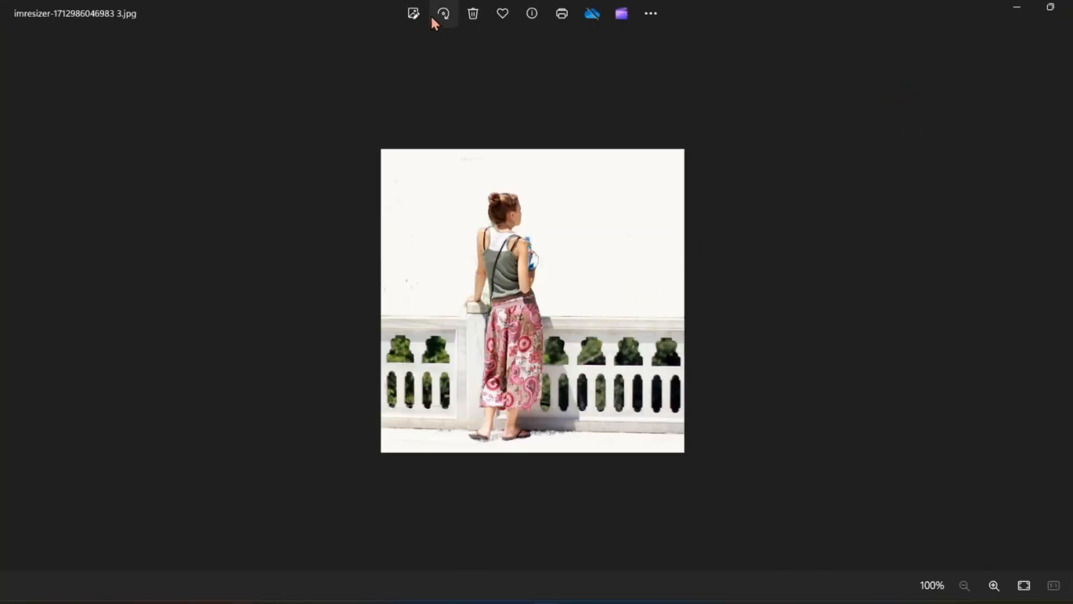
{"action": "left_click", "coordinate": [414, 15]}
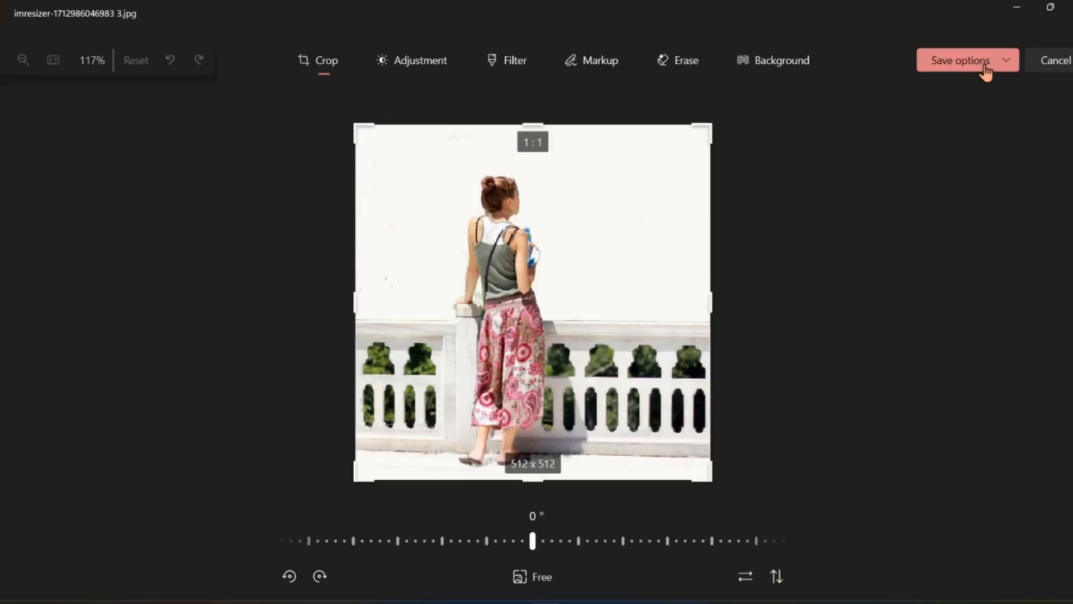
{"action": "left_click", "coordinate": [753, 65]}
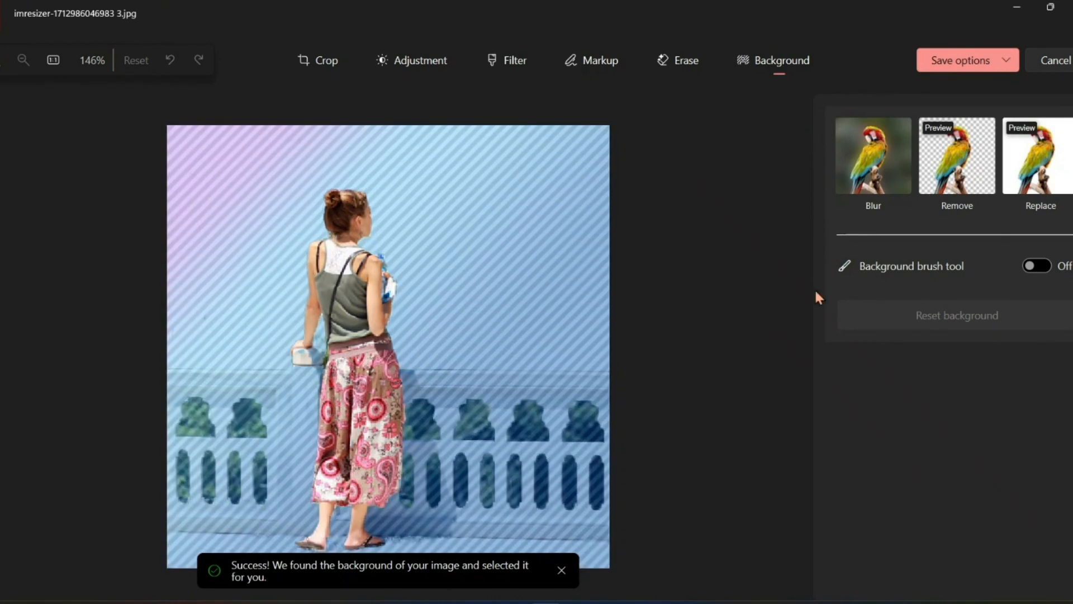
{"action": "left_click", "coordinate": [959, 171]}
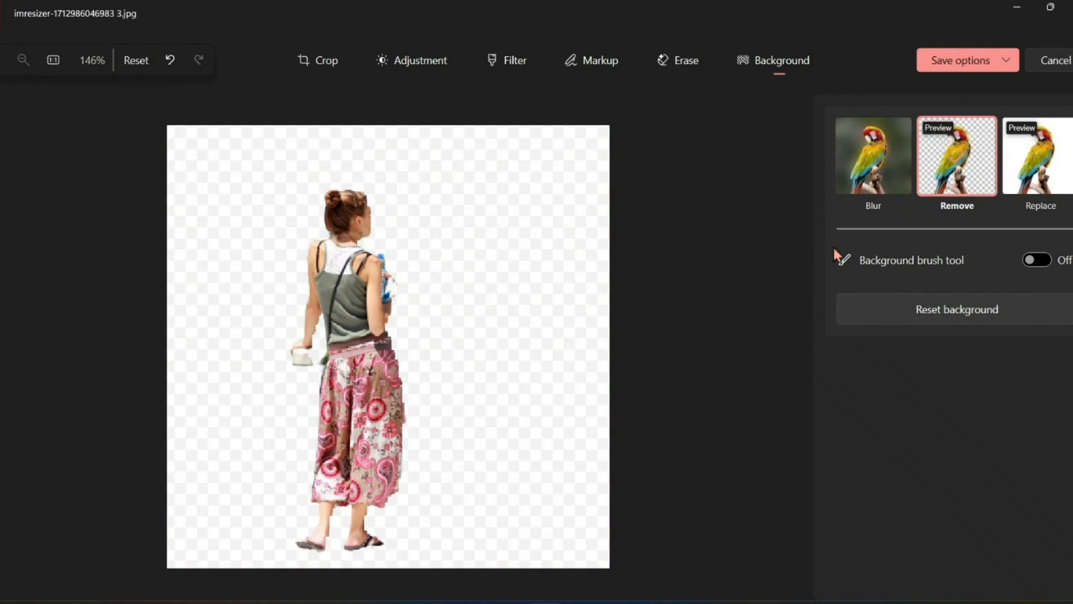
Refine the background mask with a small brush, unmasking the edge of the face and masking the stone block under the woman's hand.
{"action": "left_click", "coordinate": [1033, 268]}
{"action": "left_click_drag", "start_coordinate": [907, 369], "coordinate": [844, 367]}
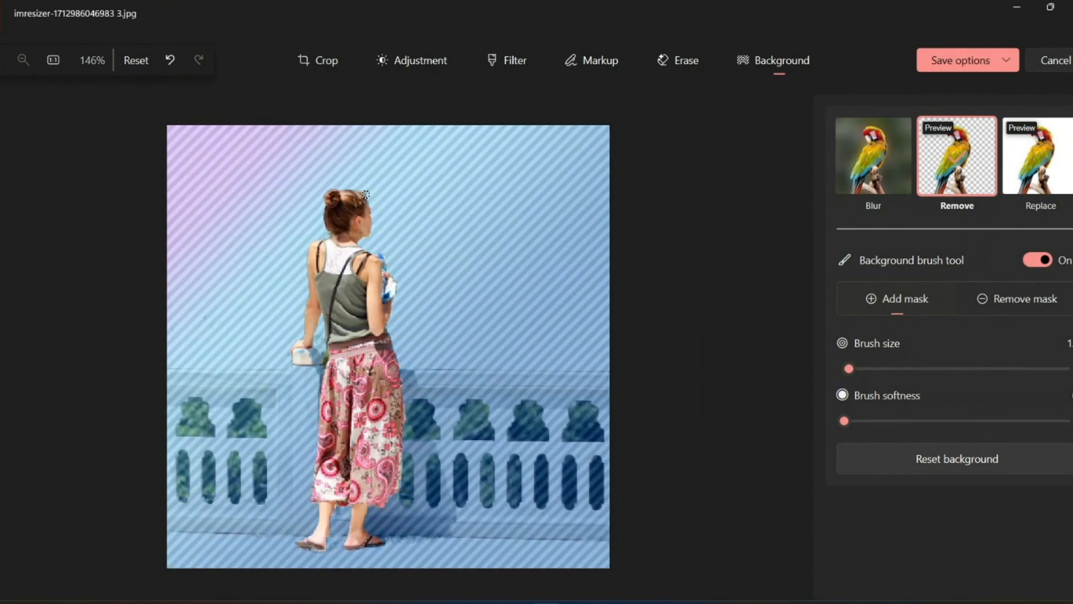
{"action": "left_click_drag", "start_coordinate": [366, 196], "coordinate": [363, 234]}
{"action": "left_click", "coordinate": [987, 312]}
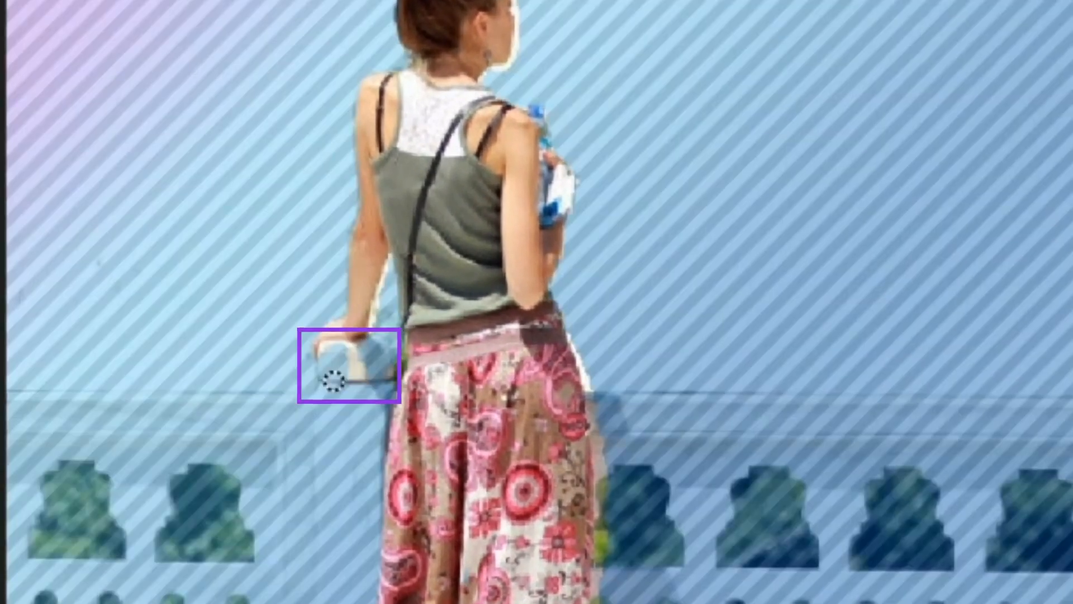
{"action": "mouse_move", "coordinate": [334, 381]}
{"action": "left_mouse_down"}
{"action": "mouse_move", "coordinate": [377, 364]}
{"action": "mouse_move", "coordinate": [384, 372]}
{"action": "left_mouse_up"}
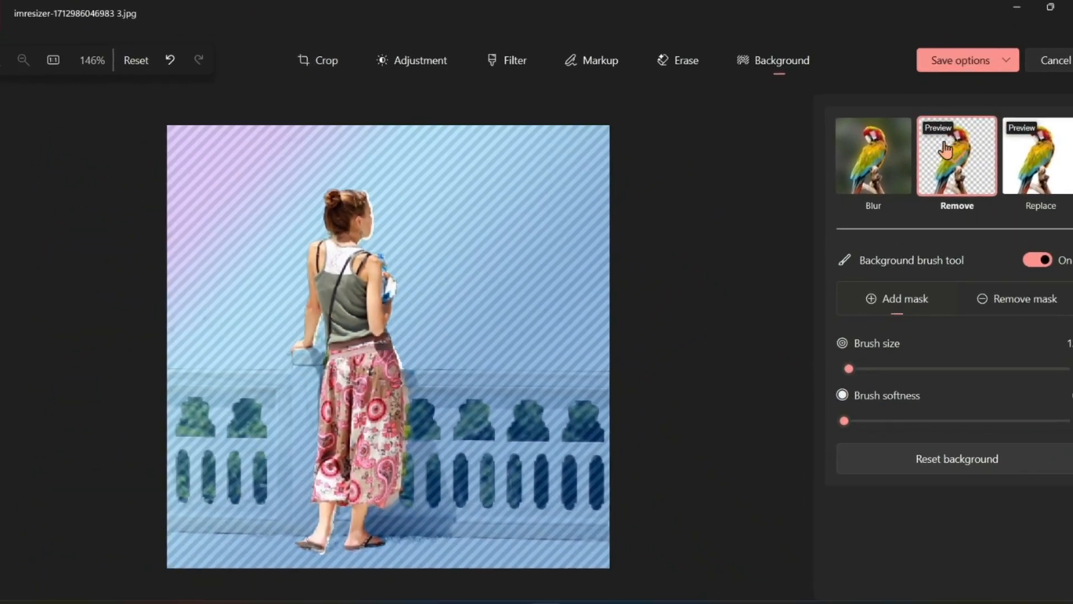
{"action": "left_click", "coordinate": [1001, 138]}
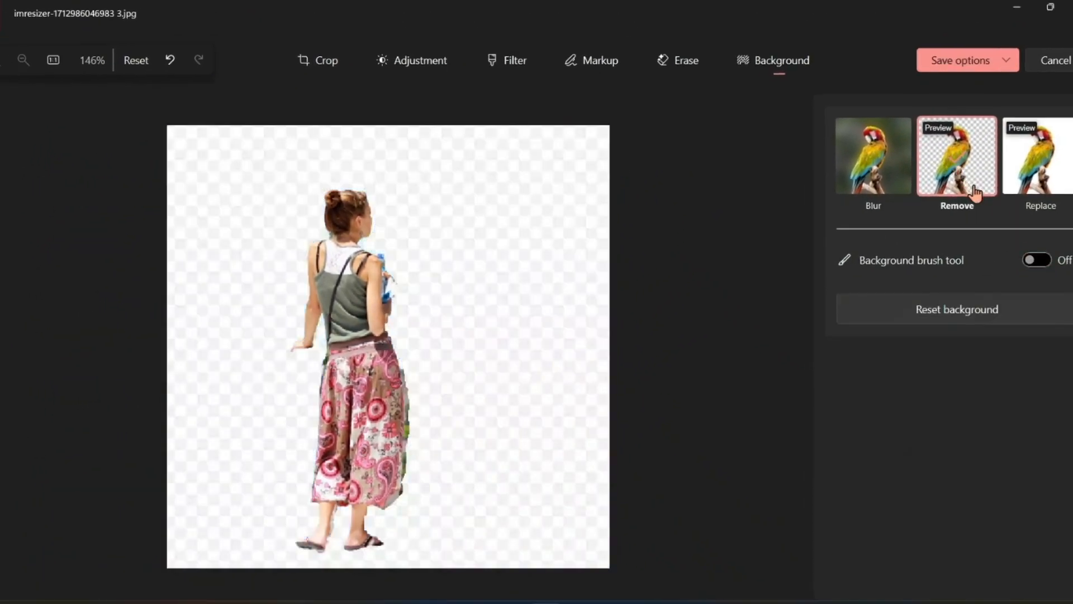
{"action": "left_click", "coordinate": [1037, 159]}
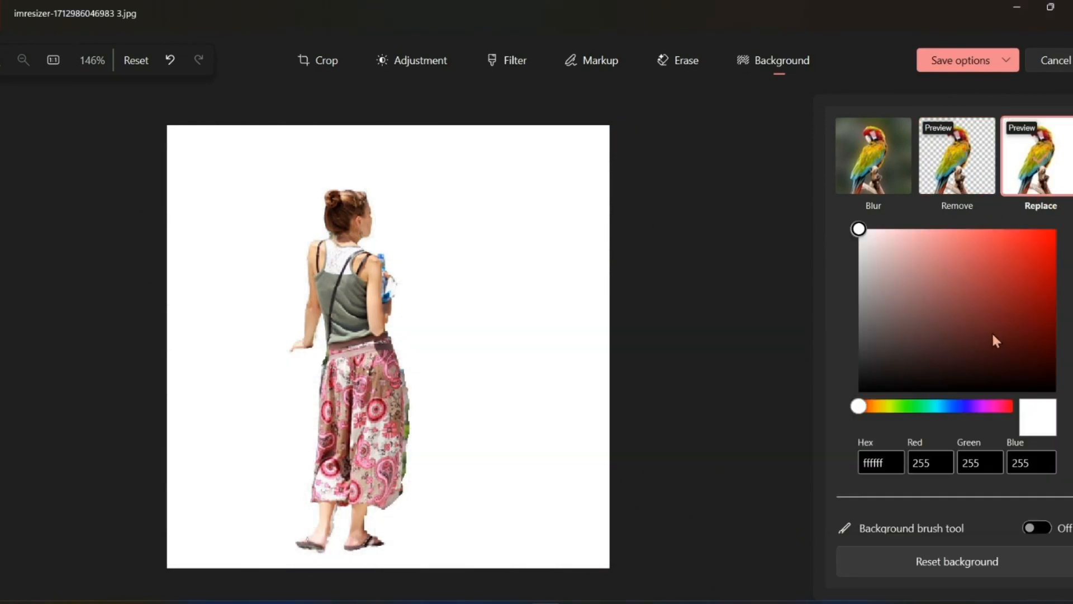
{"action": "mouse_move", "coordinate": [858, 234]}
{"action": "left_mouse_down"}
{"action": "mouse_move", "coordinate": [884, 264]}
{"action": "mouse_move", "coordinate": [855, 231]}
{"action": "left_mouse_up"}
{"action": "left_click", "coordinate": [987, 63]}
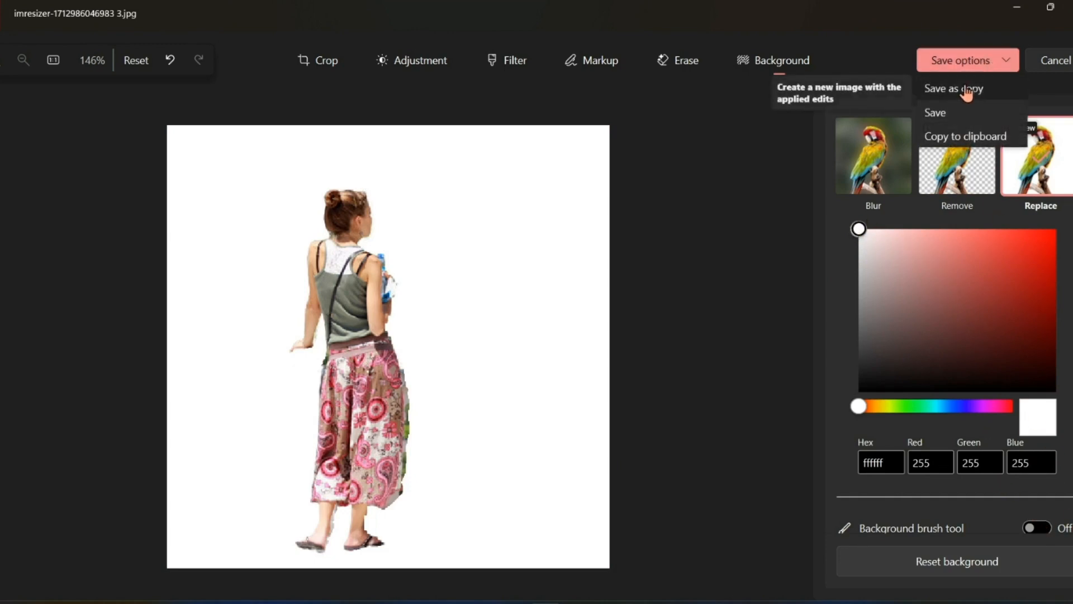
{"action": "left_click", "coordinate": [967, 91]}
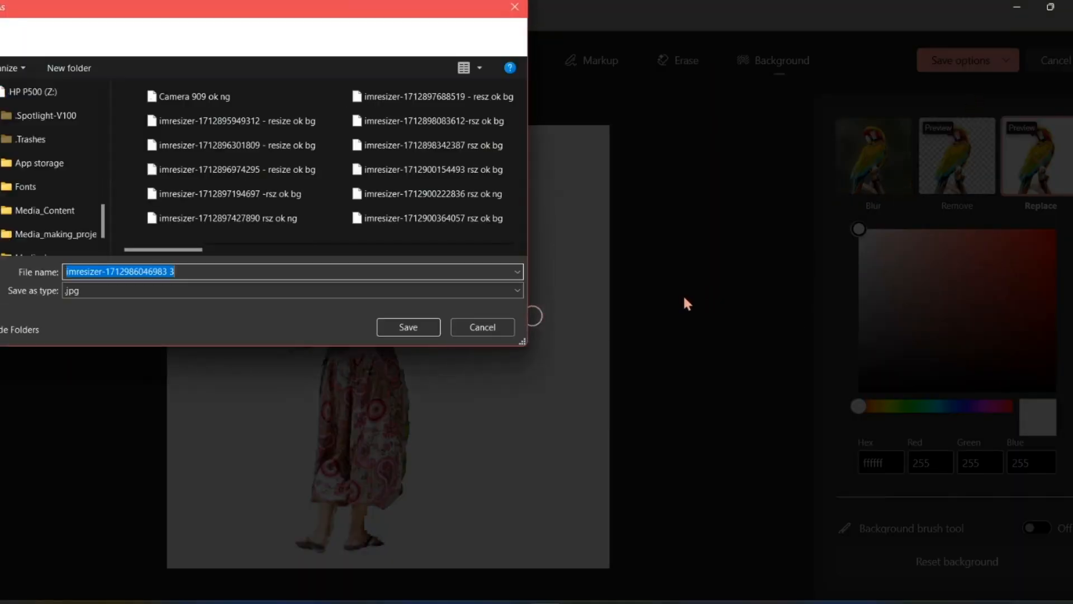
{"action": "left_click", "coordinate": [409, 328]}
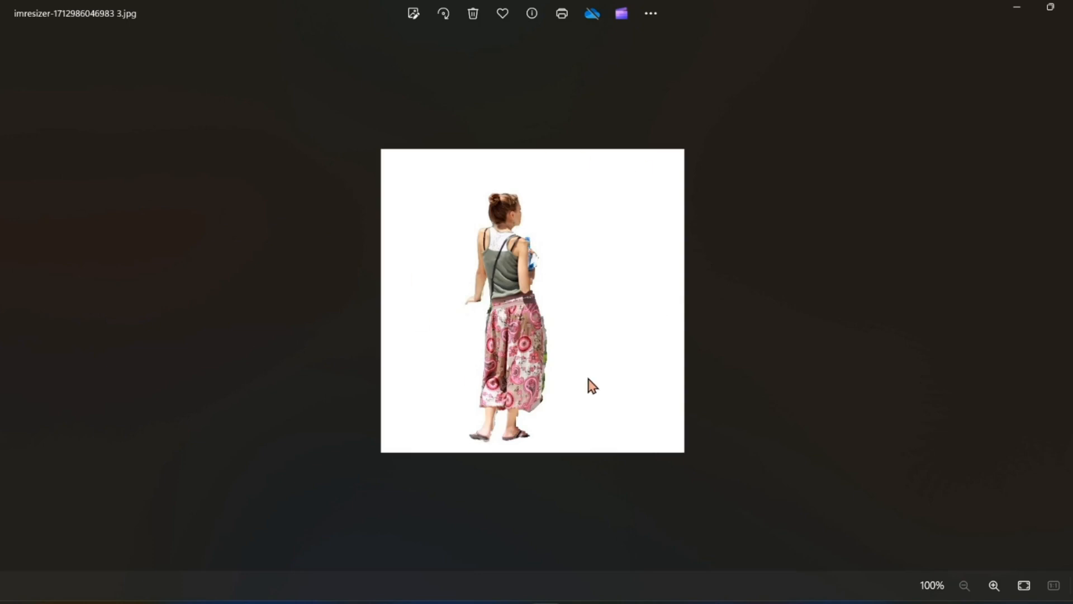
{"action": "left_click", "coordinate": [1070, 7]}
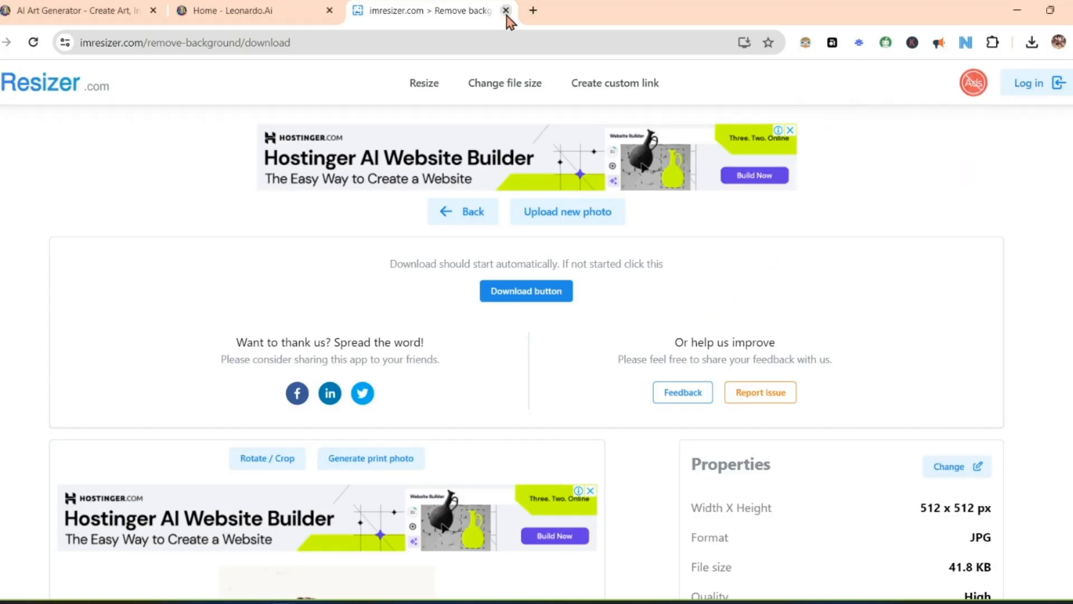
Switch to the Leonardo.Ai site in the browser and open its Training & Datasets section.
{"action": "left_click", "coordinate": [290, 11]}
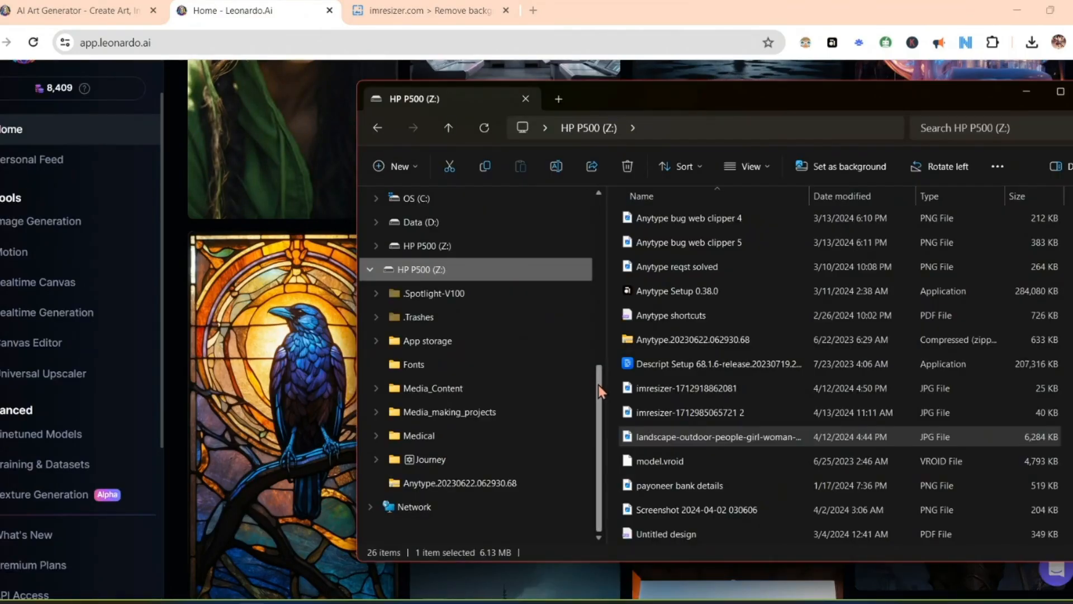
{"action": "left_click_drag", "start_coordinate": [598, 385], "coordinate": [599, 368]}
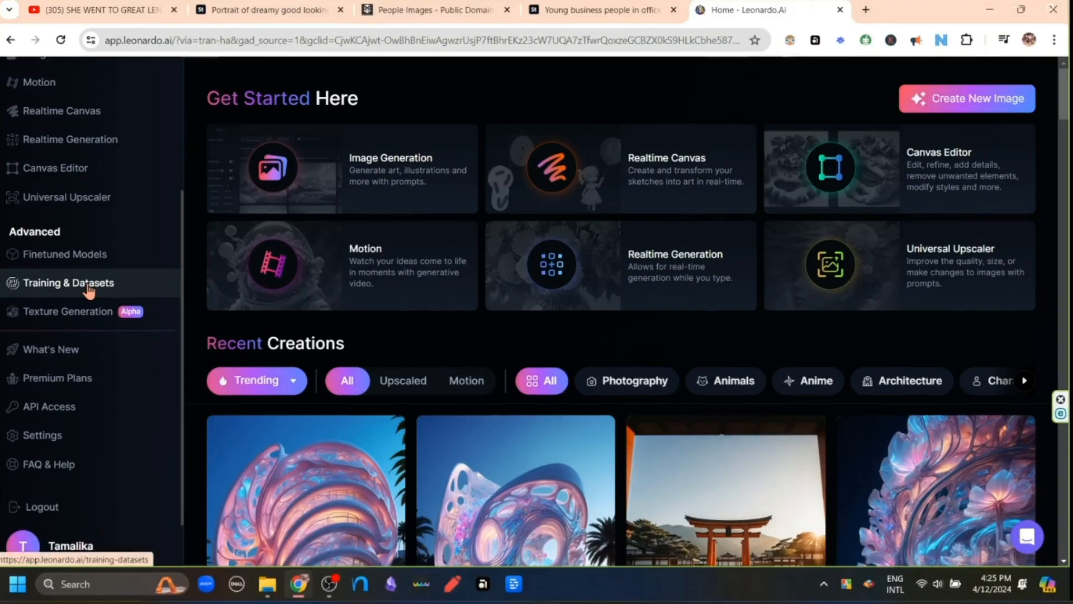
{"action": "left_click", "coordinate": [88, 284]}
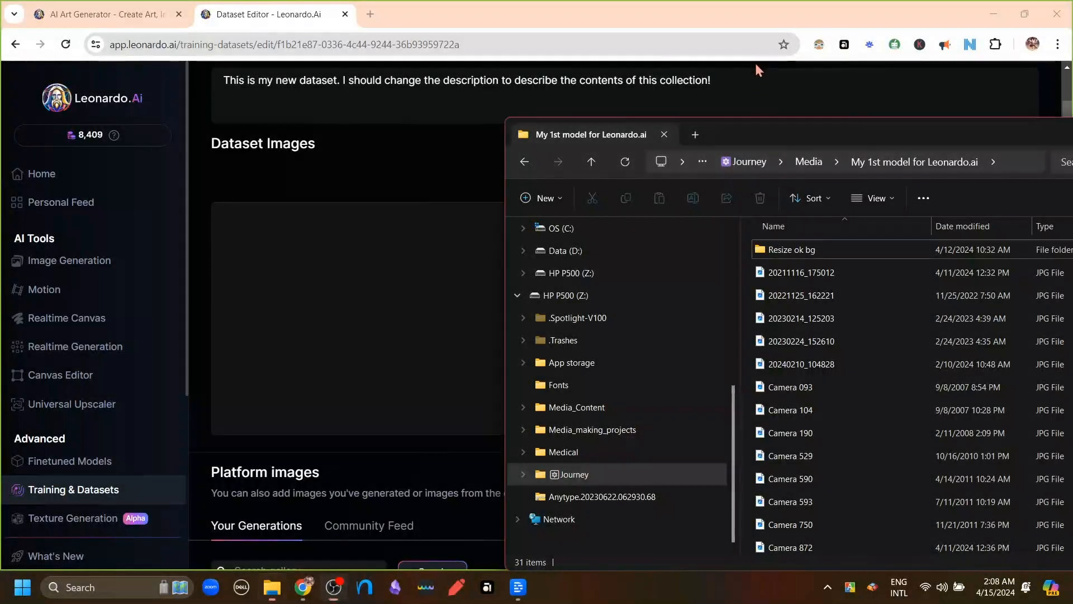
Add the Resize ok bg folder to the dataset images, and name a new dataset My dataset.
{"action": "left_click_drag", "start_coordinate": [781, 253], "coordinate": [385, 280]}
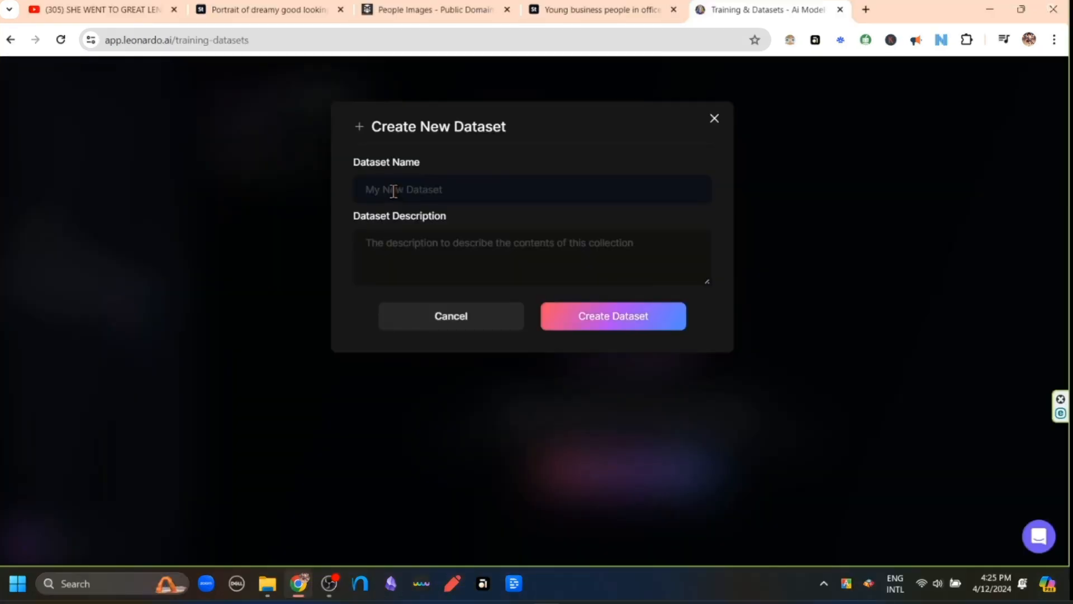
{"action": "left_click", "coordinate": [409, 189]}
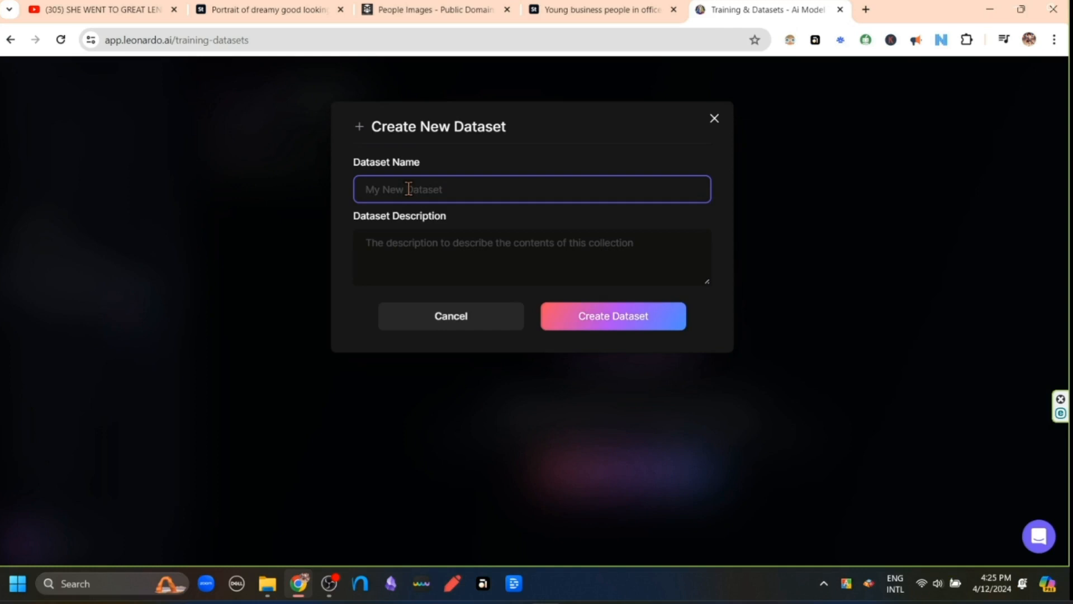
{"action": "type", "text": "My"}
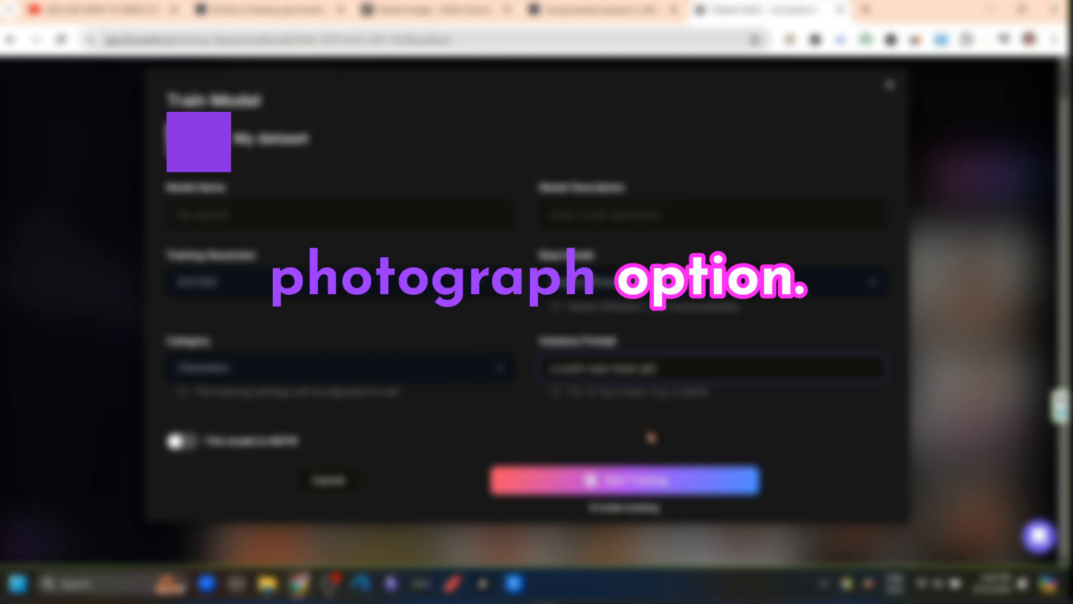
Start training the model on My dataset and check its job status.
{"action": "left_click", "coordinate": [627, 475]}
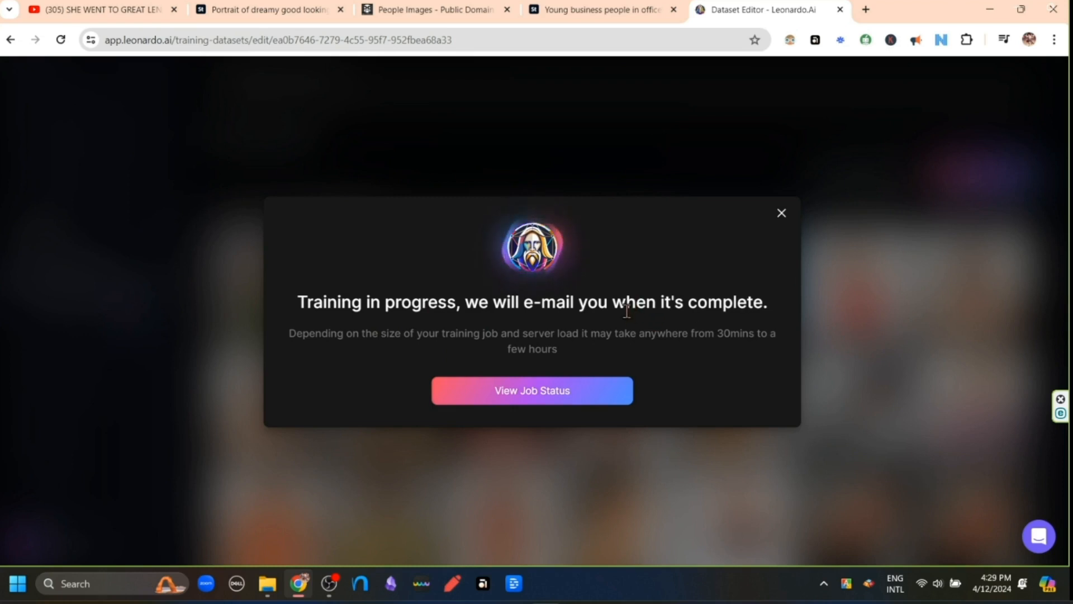
{"action": "left_click", "coordinate": [537, 399]}
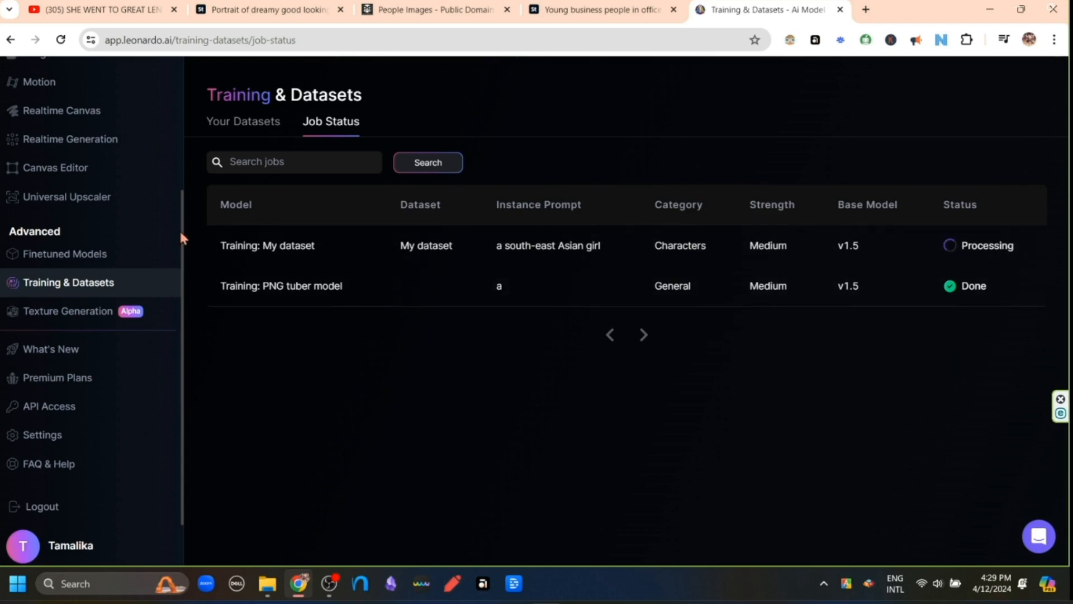
{"action": "scroll", "coordinate": [180, 235], "scroll_direction": "up", "scroll_amount": 4}
{"action": "left_click", "coordinate": [49, 169]}
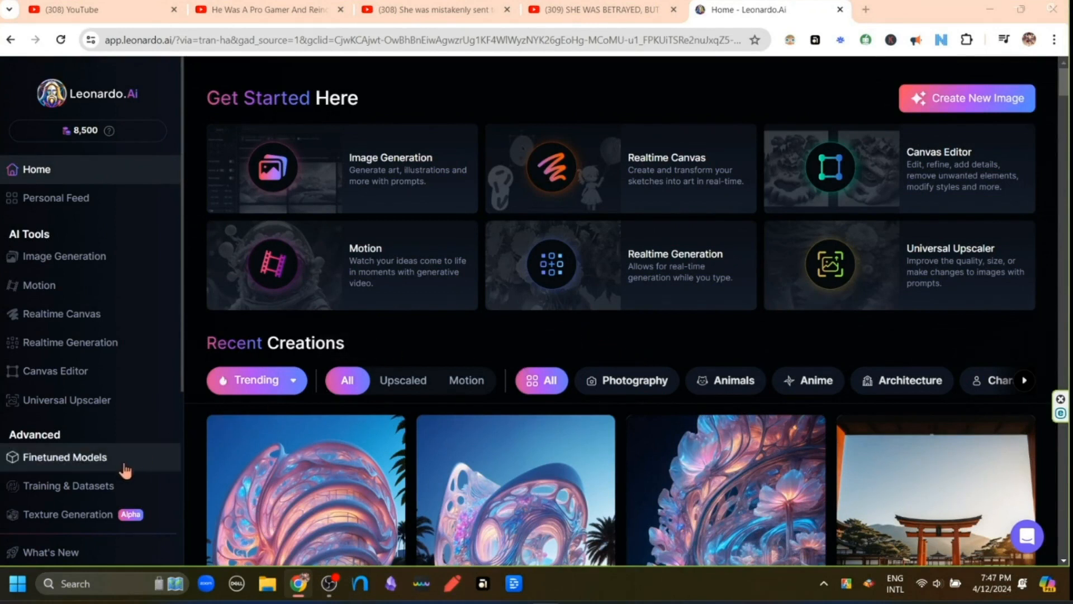
Examine the Category and Base Model options in the training settings for My dataset.
{"action": "left_click", "coordinate": [93, 491]}
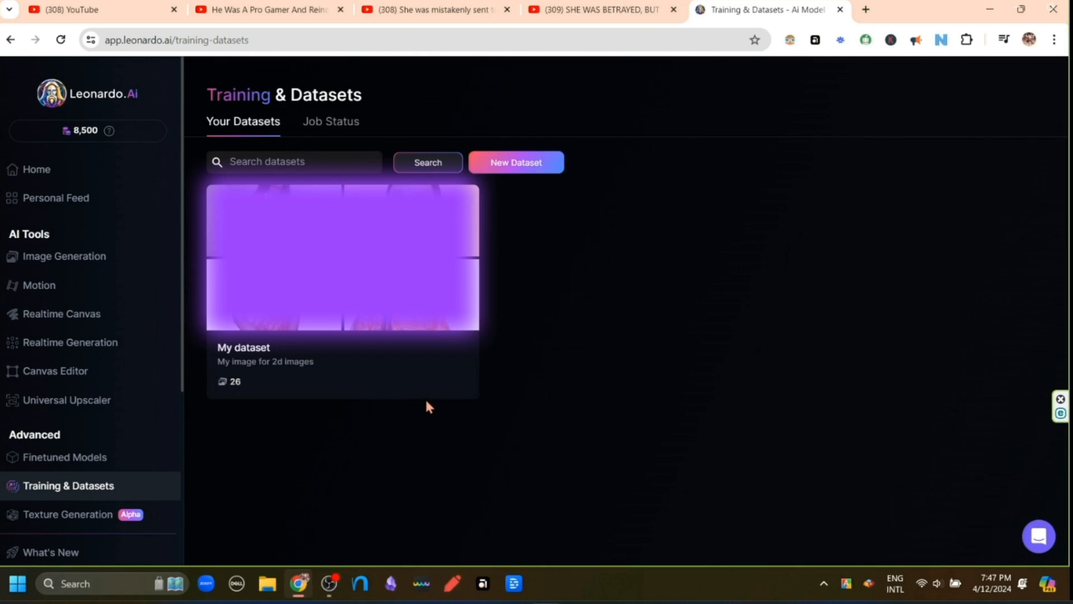
{"action": "mouse_move", "coordinate": [372, 394]}
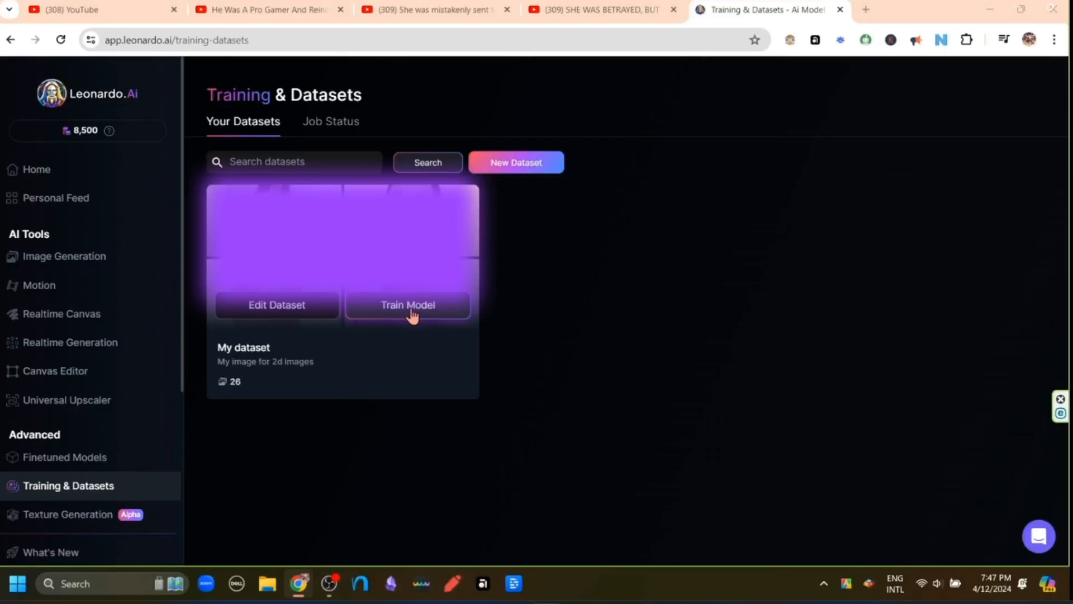
{"action": "left_click", "coordinate": [411, 315]}
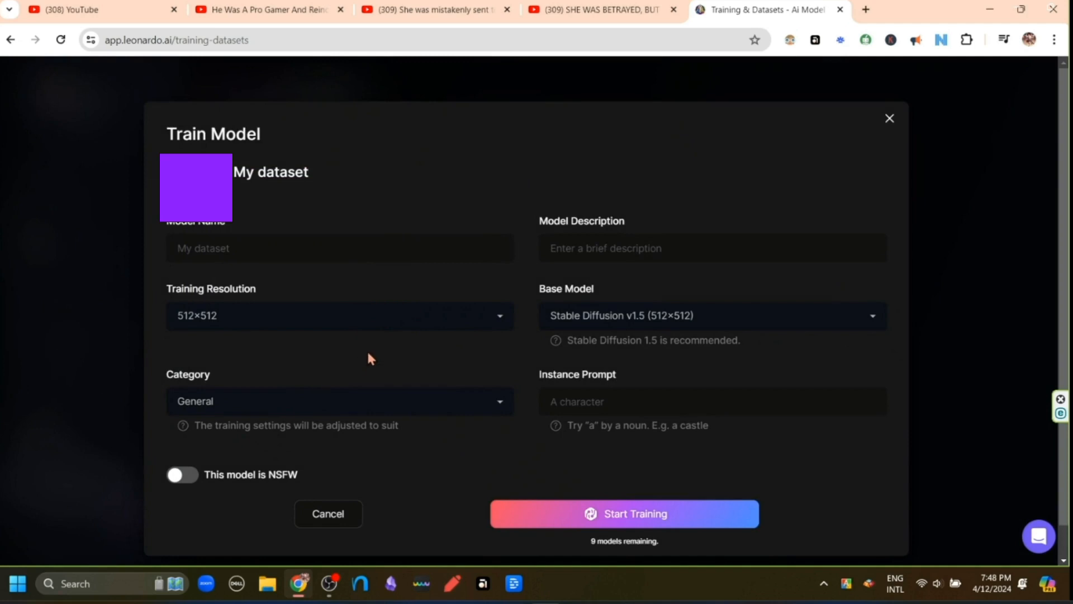
{"action": "left_click", "coordinate": [339, 417]}
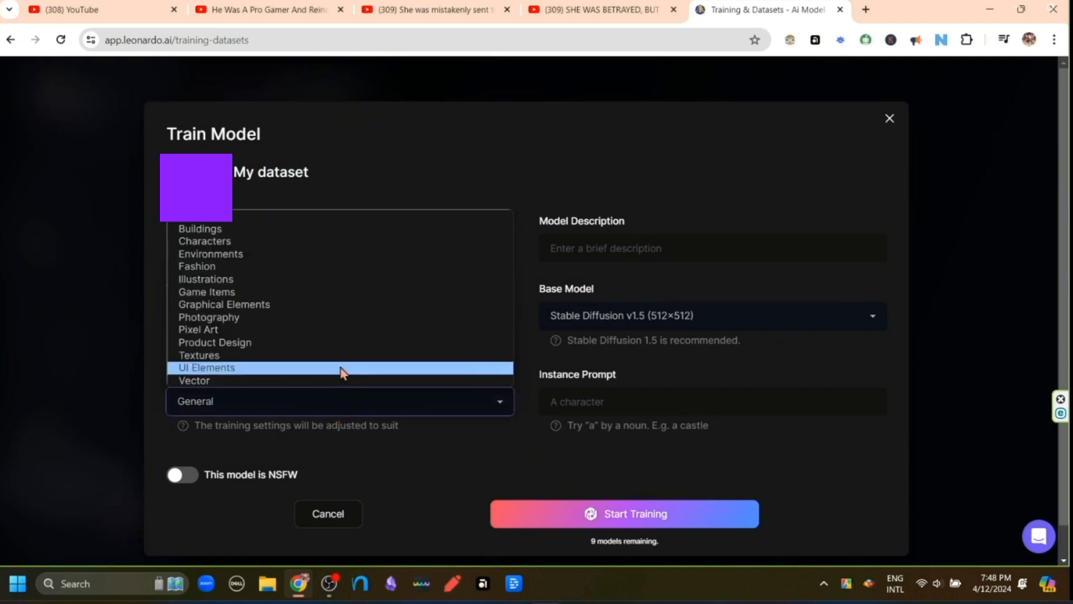
{"action": "left_click", "coordinate": [581, 317]}
{"action": "left_click", "coordinate": [583, 320]}
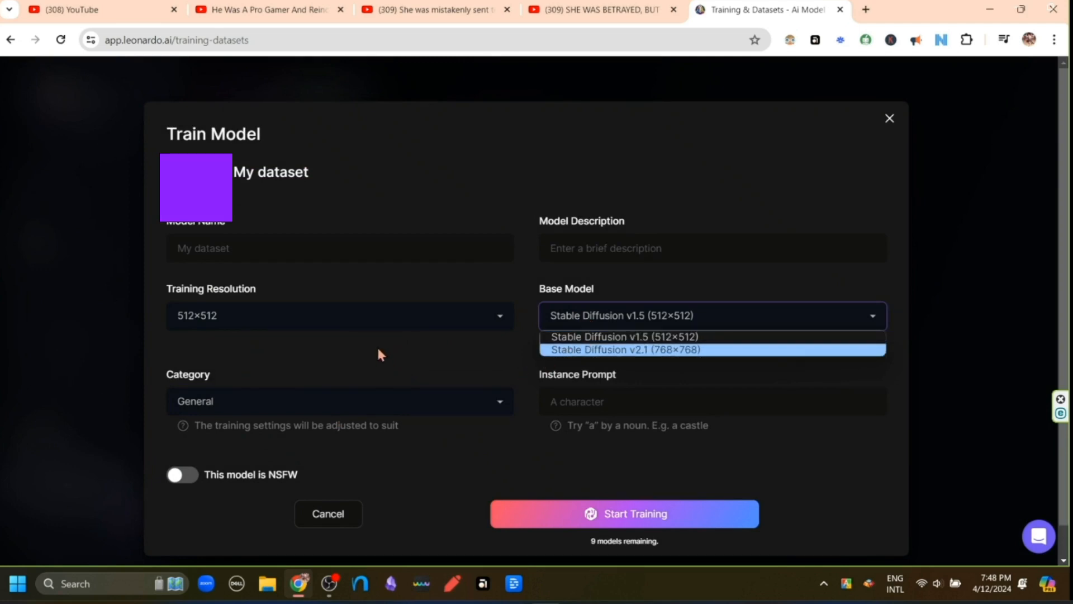
{"action": "left_click", "coordinate": [747, 335]}
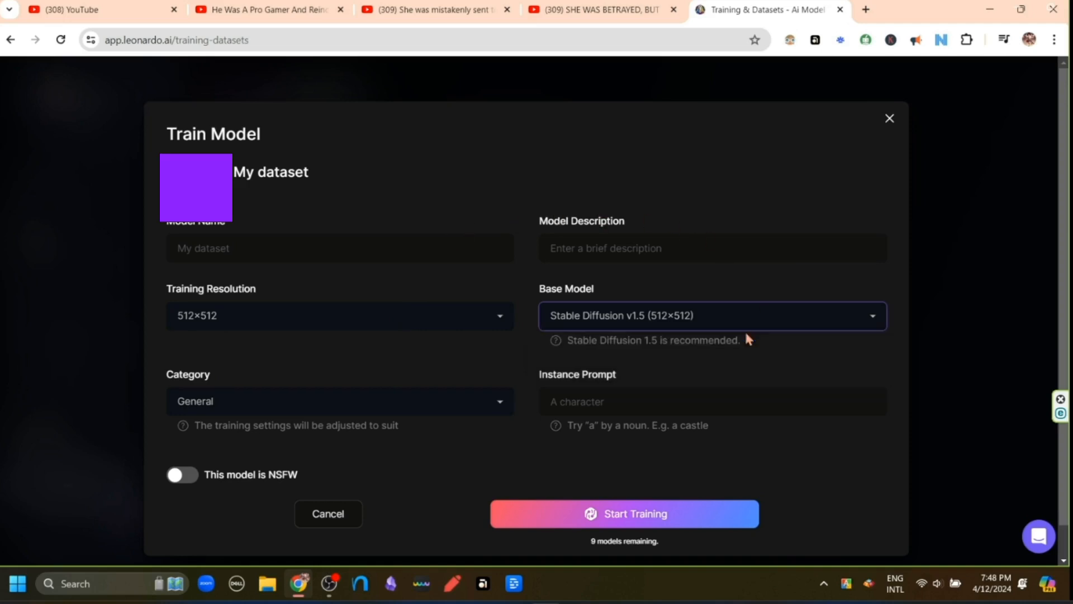
{"action": "left_click", "coordinate": [890, 118]}
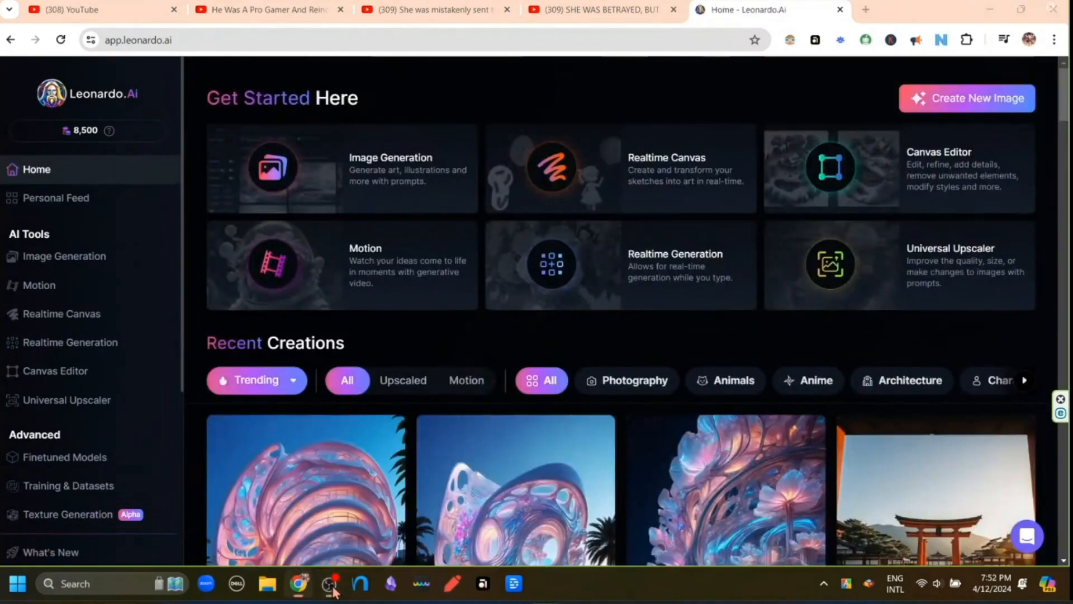
Open Image Generation and choose the self-trained My dataset as the finetuned model.
{"action": "left_click", "coordinate": [75, 257]}
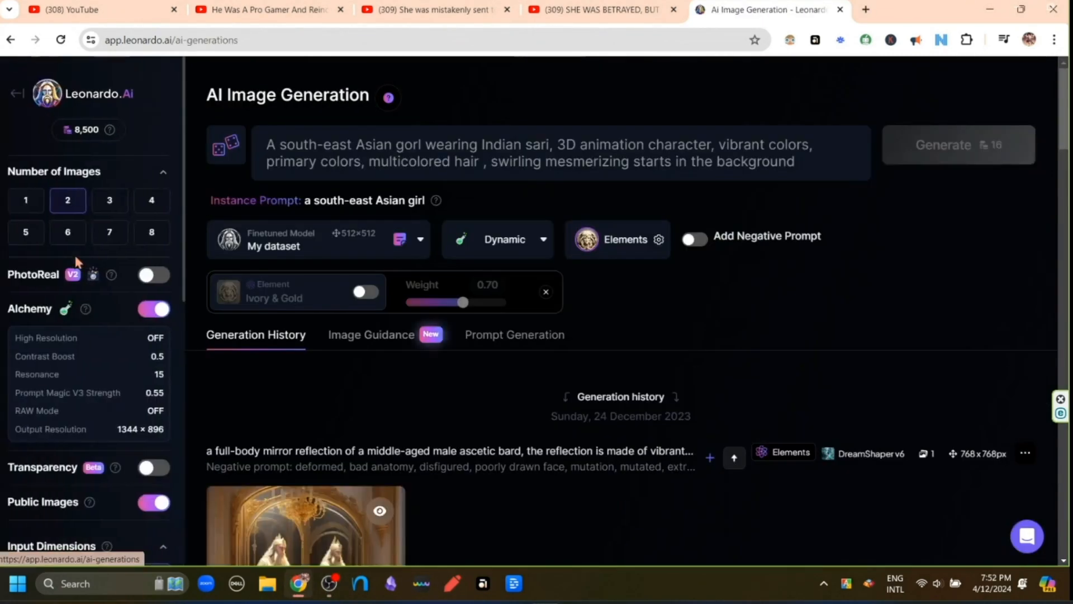
{"action": "left_click", "coordinate": [422, 245]}
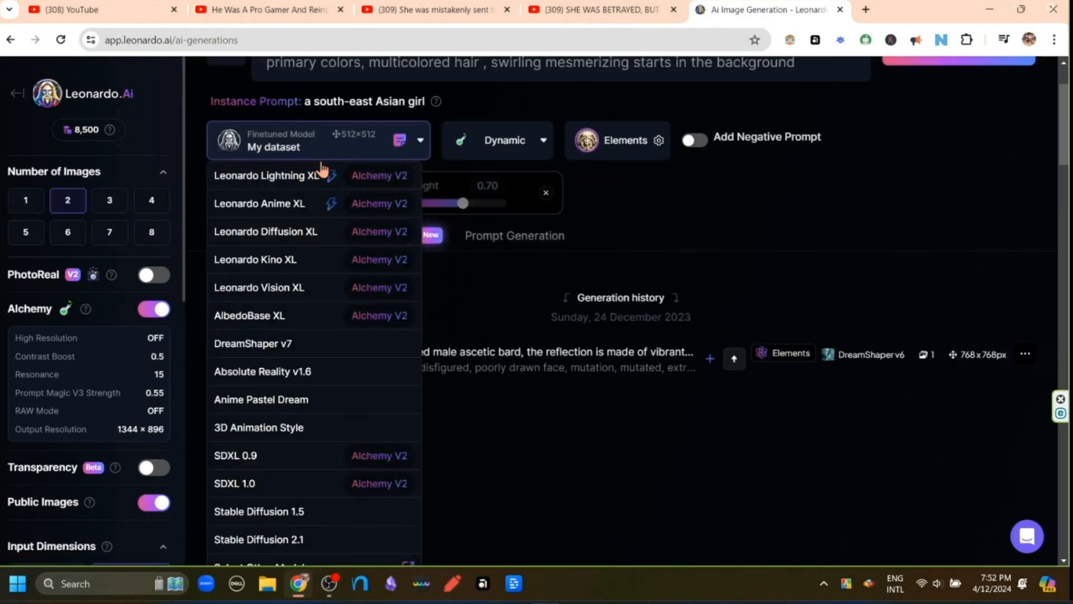
{"action": "scroll", "coordinate": [341, 313], "scroll_direction": "up", "scroll_amount": 1}
{"action": "scroll", "coordinate": [341, 313], "scroll_direction": "down", "scroll_amount": 2}
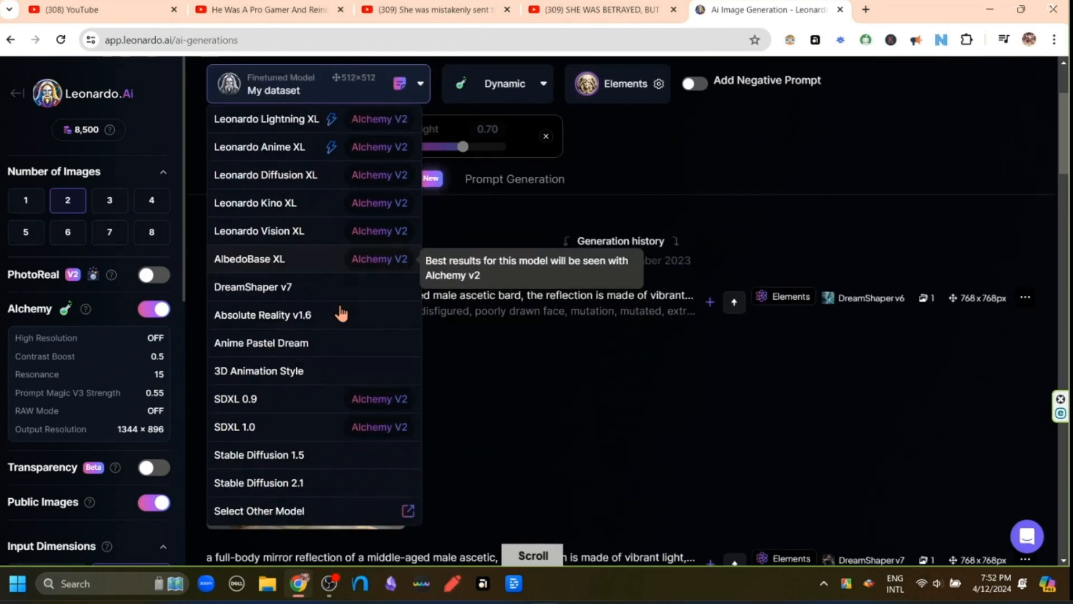
{"action": "left_click", "coordinate": [274, 499]}
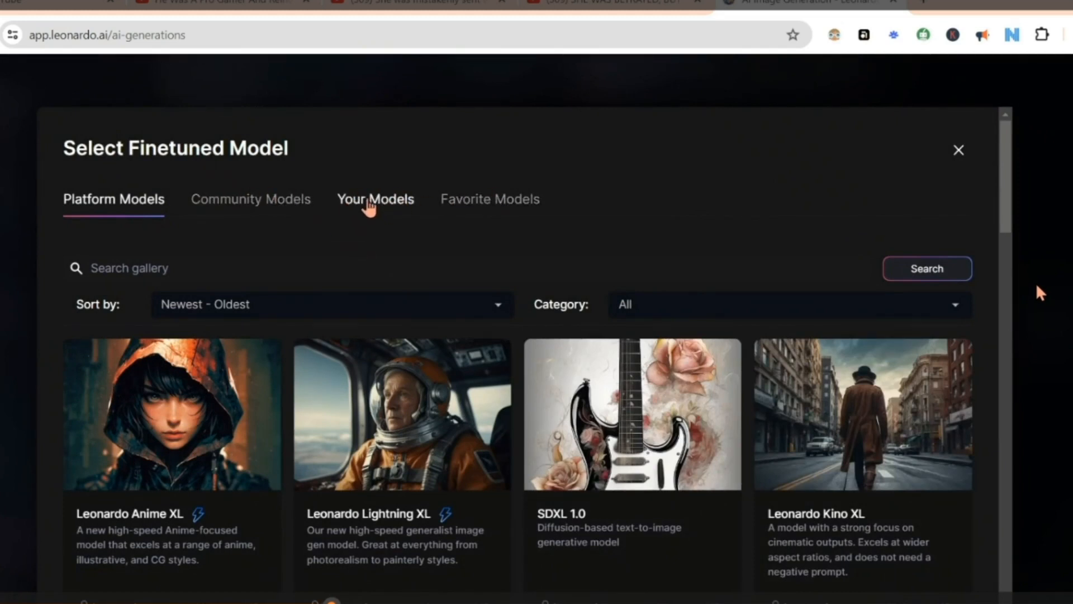
{"action": "left_click", "coordinate": [369, 207]}
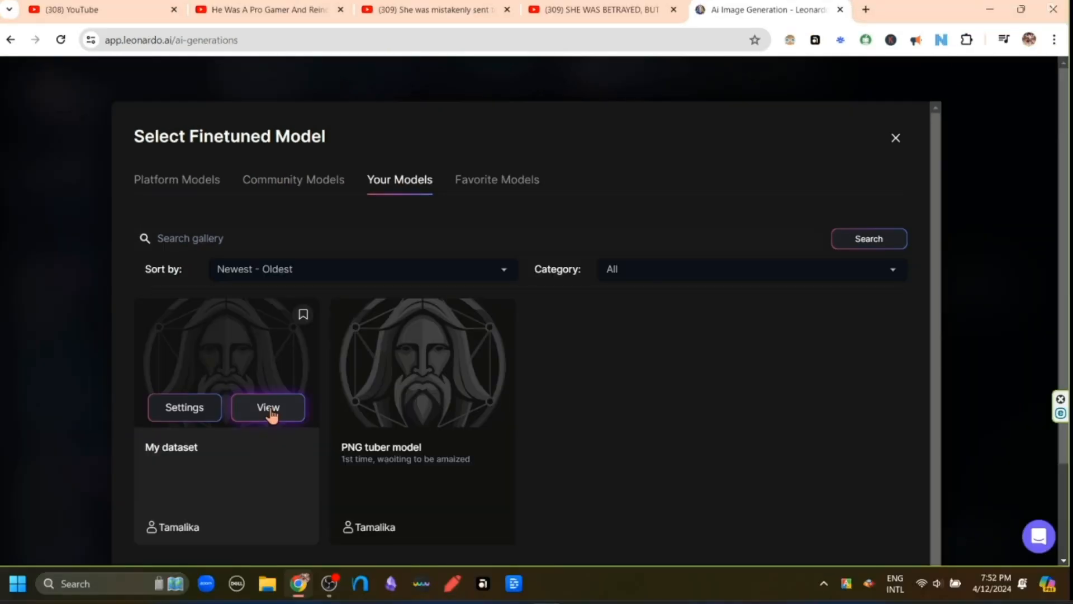
{"action": "left_click", "coordinate": [226, 471]}
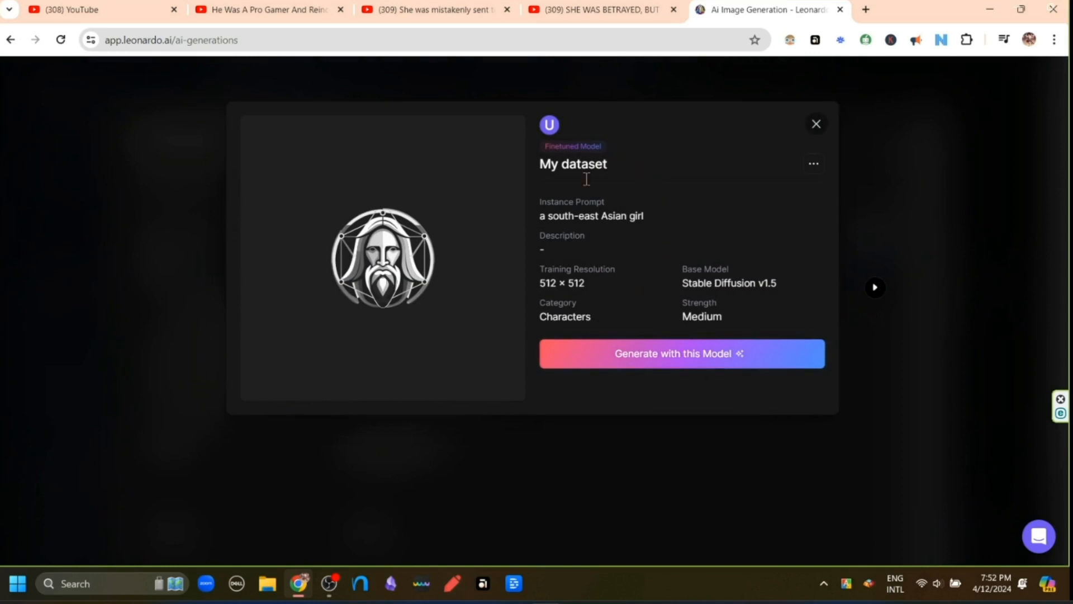
{"action": "left_click", "coordinate": [643, 358]}
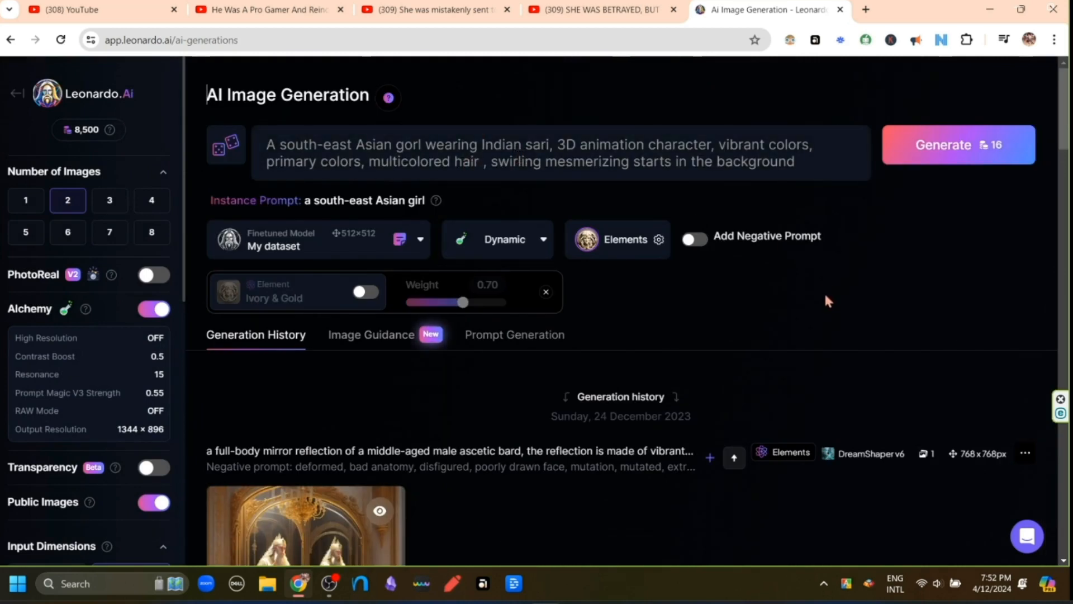
Generate two images of the south-east Asian girl in an Indian sari from the entered prompt.
{"action": "left_click", "coordinate": [917, 150]}
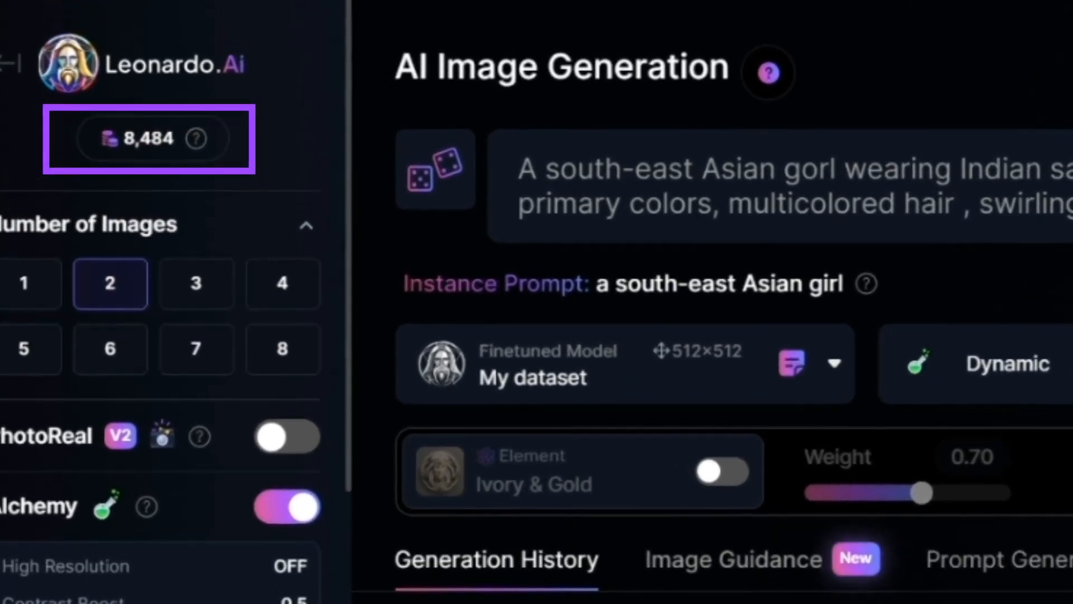
{"action": "scroll", "coordinate": [712, 347], "scroll_direction": "down", "scroll_amount": 3}
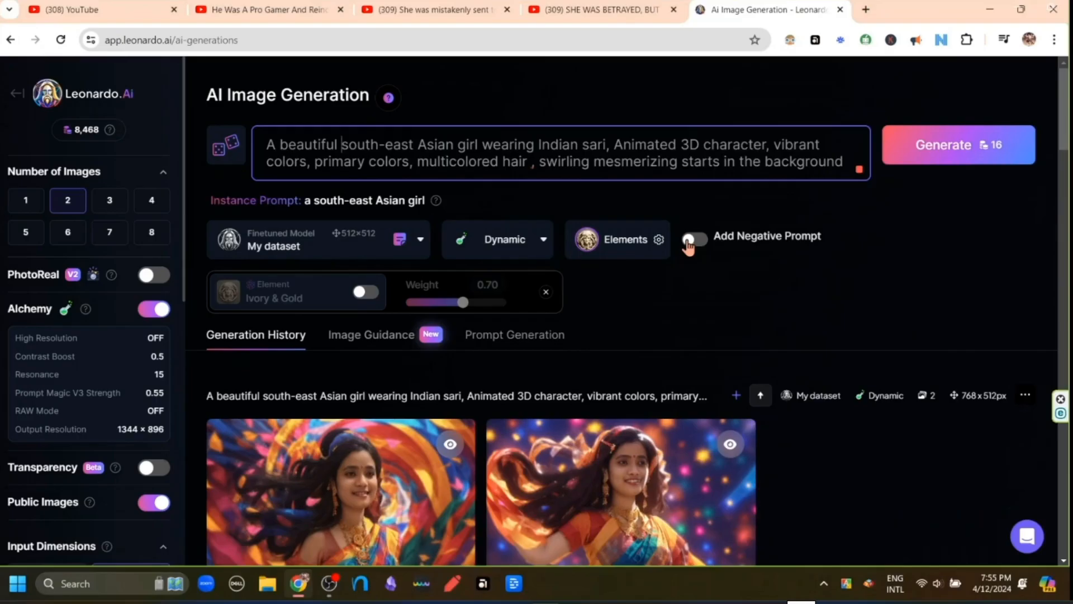
Enable the negative prompt, set the style to 3D Render and generate two more images of the girl.
{"action": "left_click", "coordinate": [692, 245]}
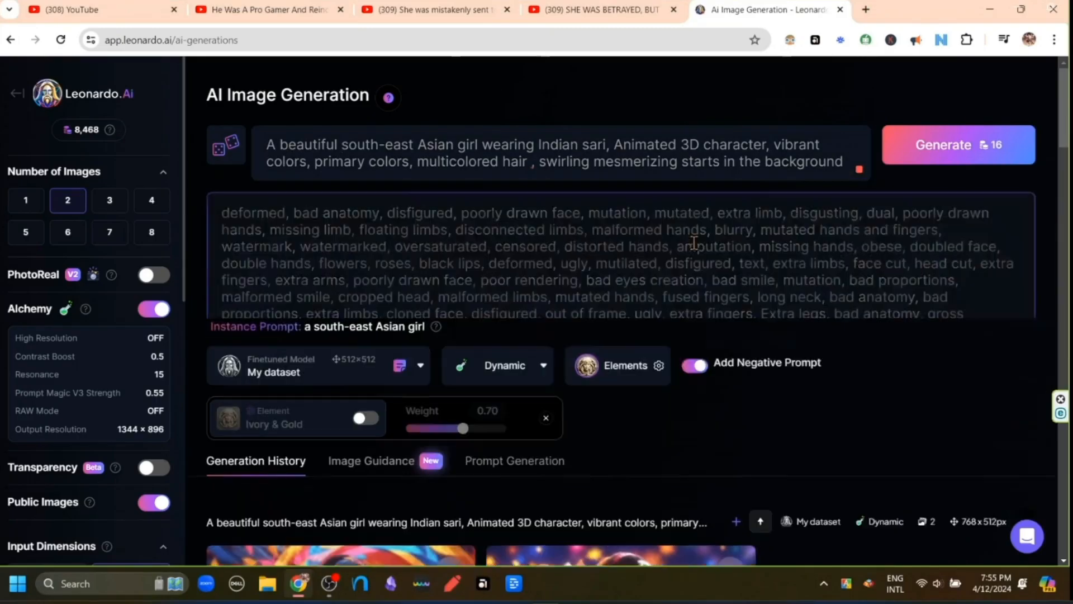
{"action": "scroll", "coordinate": [719, 283], "scroll_direction": "down", "scroll_amount": 2}
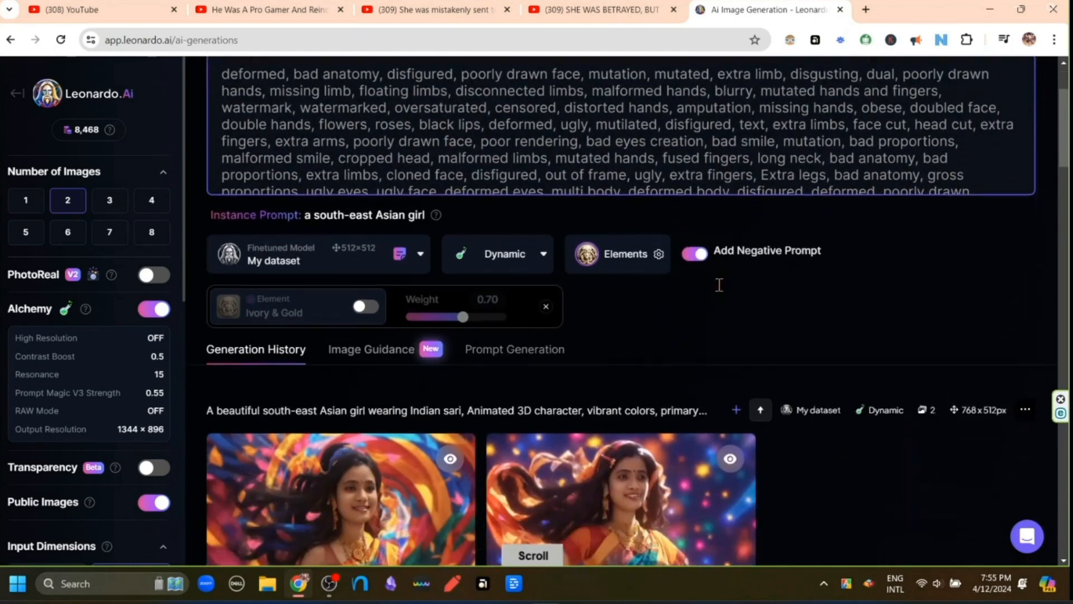
{"action": "left_click", "coordinate": [532, 262]}
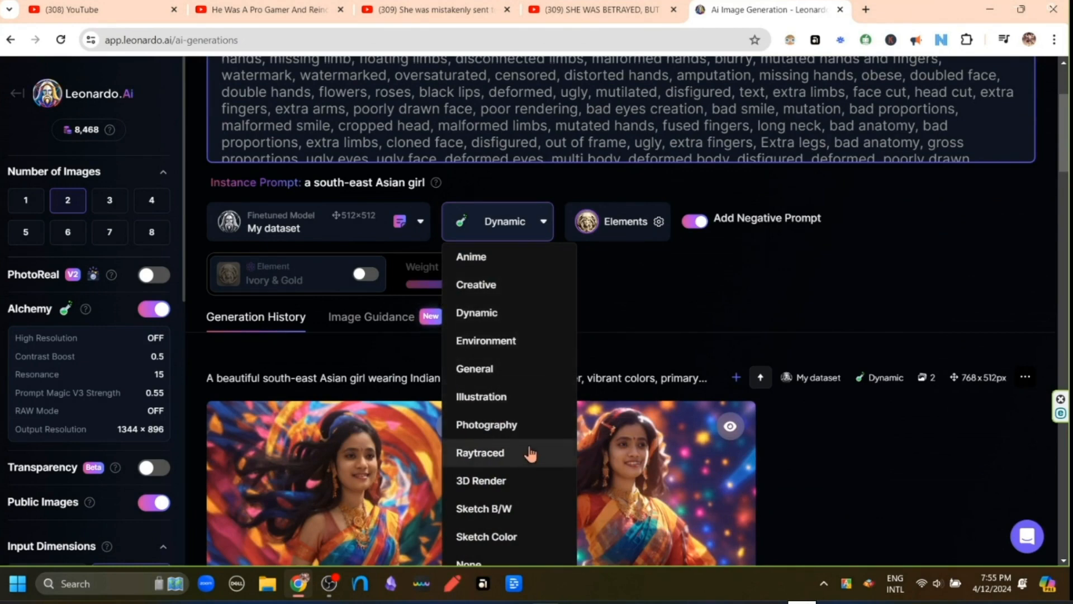
{"action": "left_click", "coordinate": [481, 481]}
{"action": "scroll", "coordinate": [615, 336], "scroll_direction": "up", "scroll_amount": 3}
{"action": "left_click", "coordinate": [951, 115]}
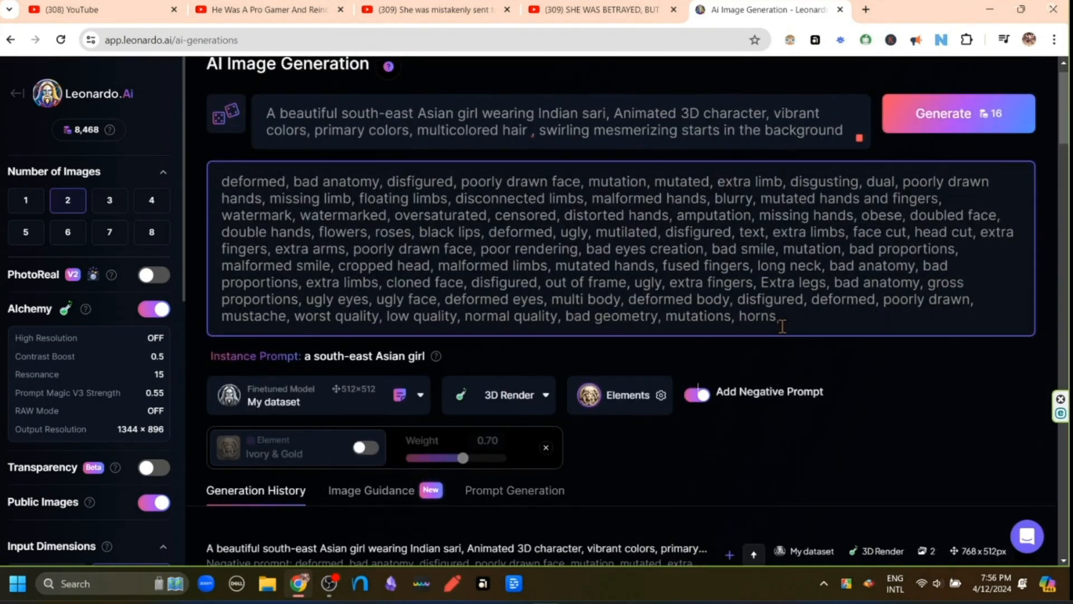
{"action": "scroll", "coordinate": [782, 326], "scroll_direction": "down", "scroll_amount": 3}
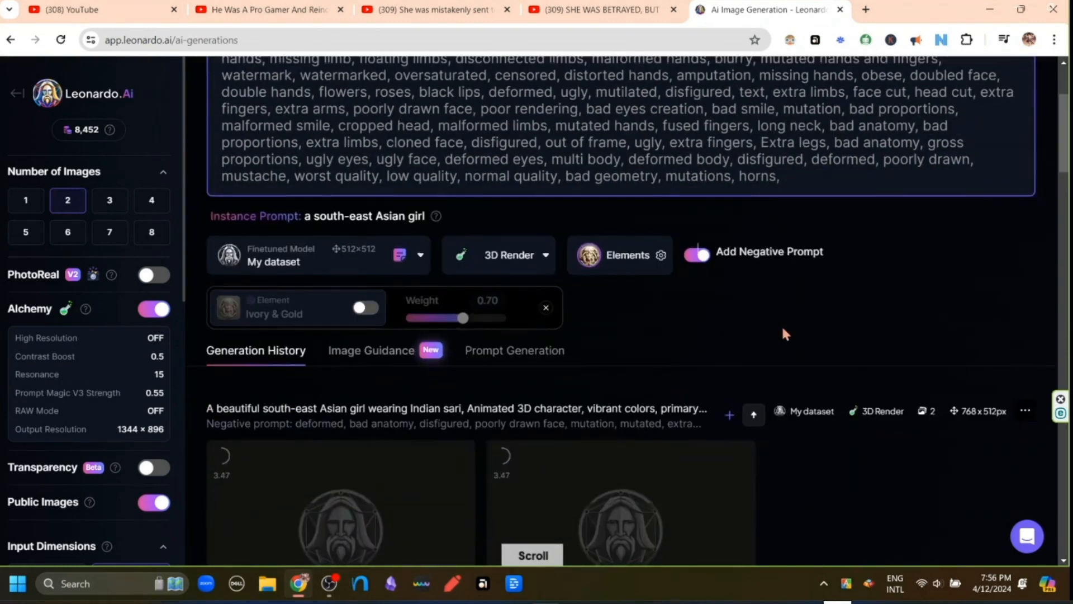
Examine the images generated with My dataset in the generation history, comparing the Anime, Illustration, 3D Render and Dynamic styles.
{"action": "scroll", "coordinate": [781, 324], "scroll_direction": "down", "scroll_amount": 7}
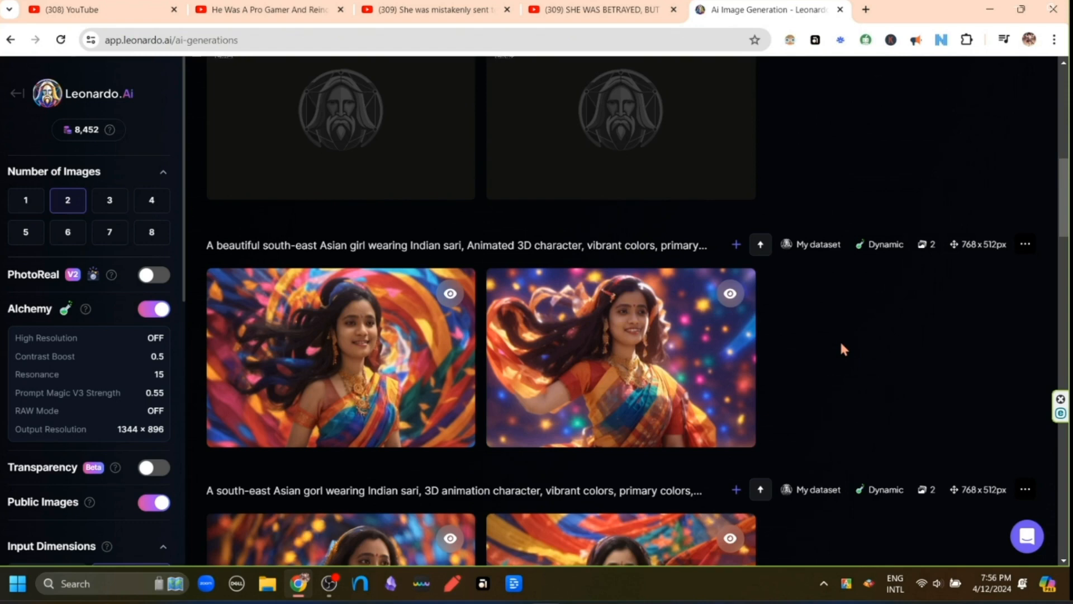
{"action": "scroll", "coordinate": [833, 313], "scroll_direction": "down", "scroll_amount": 1}
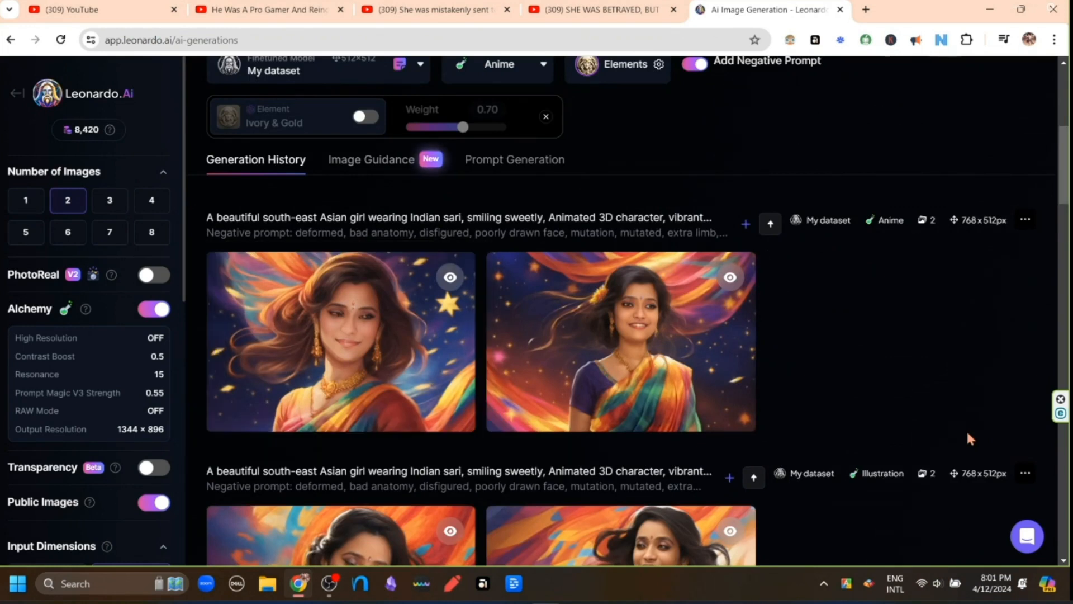
{"action": "mouse_move", "coordinate": [279, 339]}
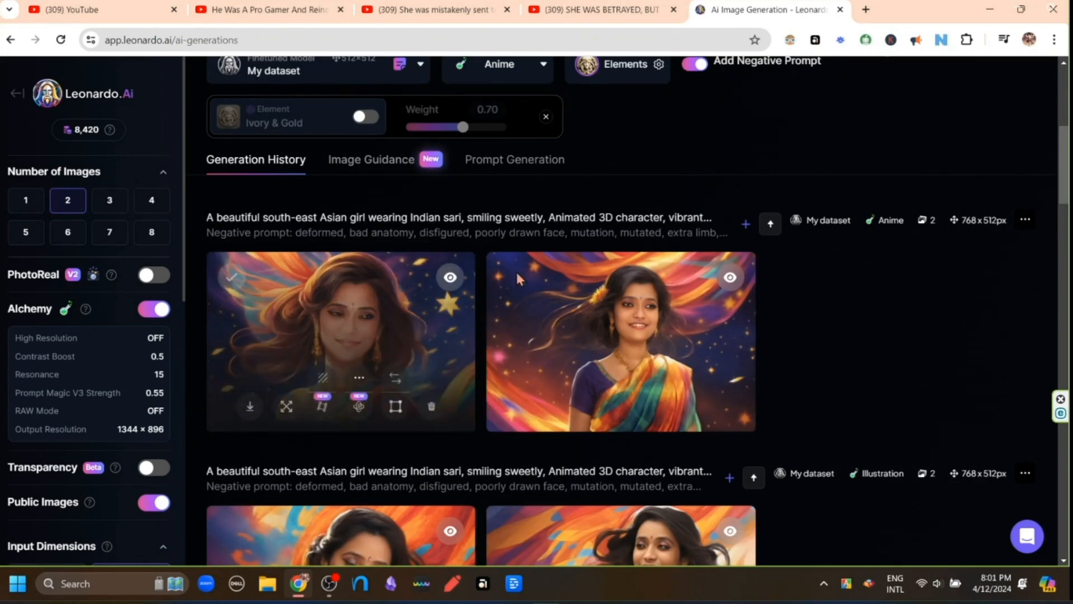
{"action": "scroll", "coordinate": [839, 309], "scroll_direction": "up", "scroll_amount": 3}
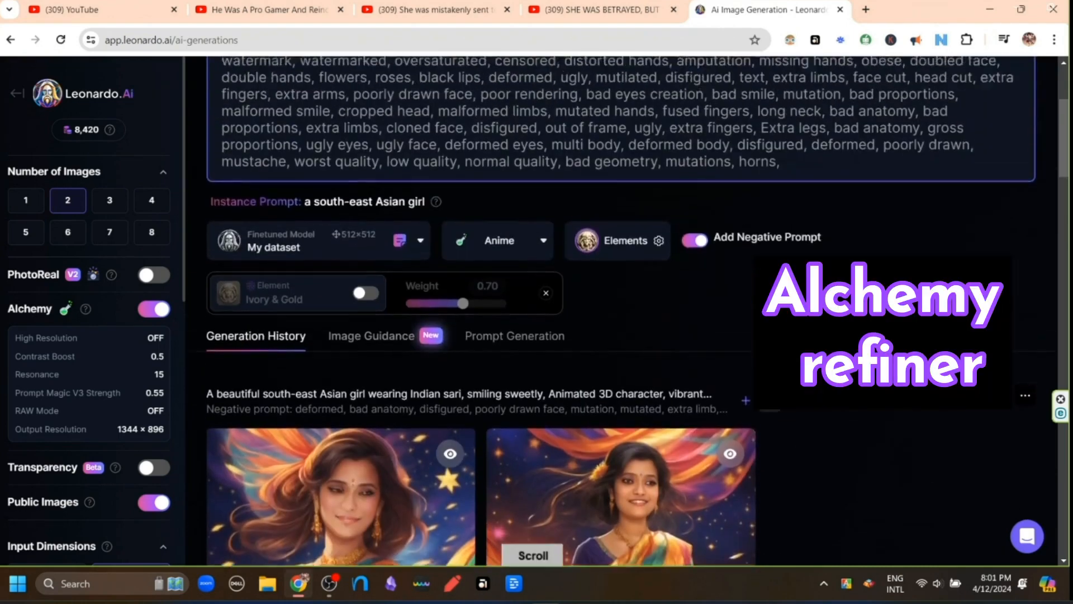
{"action": "scroll", "coordinate": [634, 311], "scroll_direction": "down", "scroll_amount": 4}
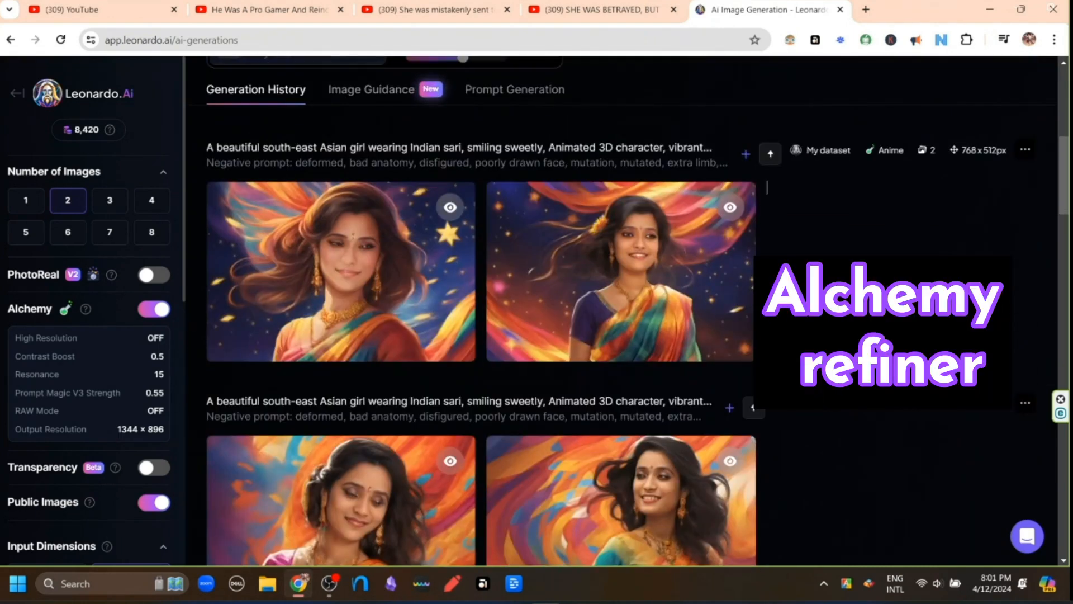
{"action": "scroll", "coordinate": [840, 310], "scroll_direction": "down", "scroll_amount": 10}
{"action": "scroll", "coordinate": [840, 310], "scroll_direction": "up", "scroll_amount": 7}
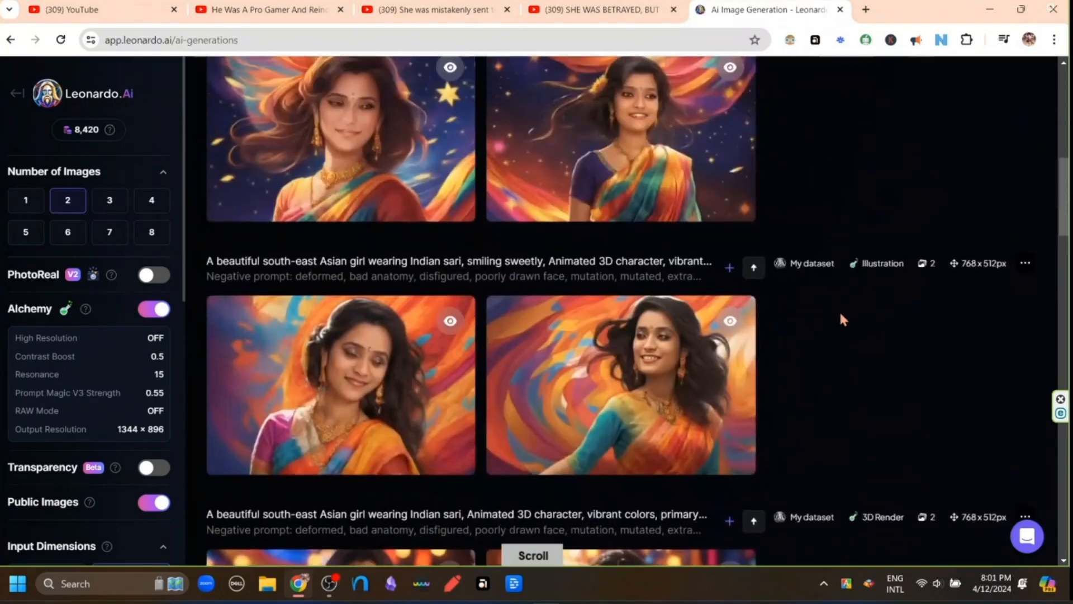
{"action": "scroll", "coordinate": [840, 314], "scroll_direction": "up", "scroll_amount": 4}
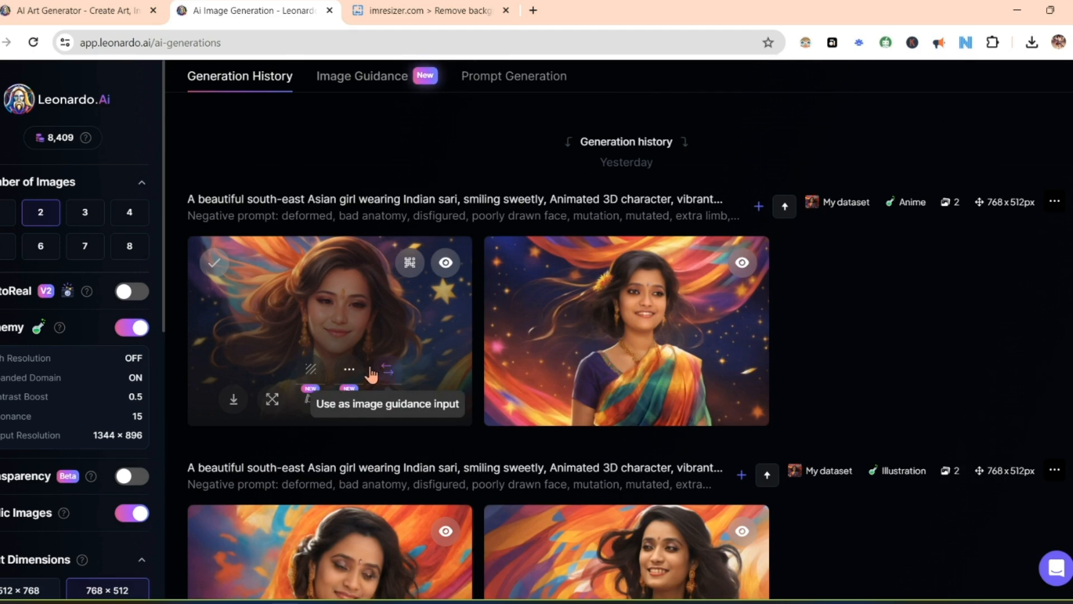
Open the first Anime-style image full size and view its Alchemy Upscaler - Medium Normal version.
{"action": "left_click", "coordinate": [323, 366]}
{"action": "left_click", "coordinate": [391, 542]}
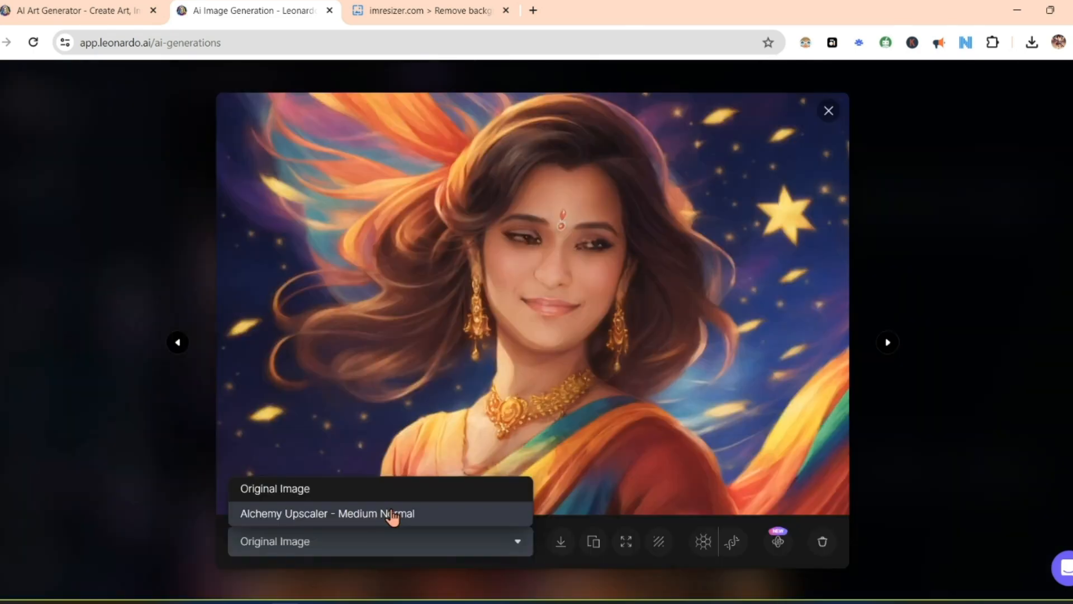
{"action": "left_click", "coordinate": [391, 513]}
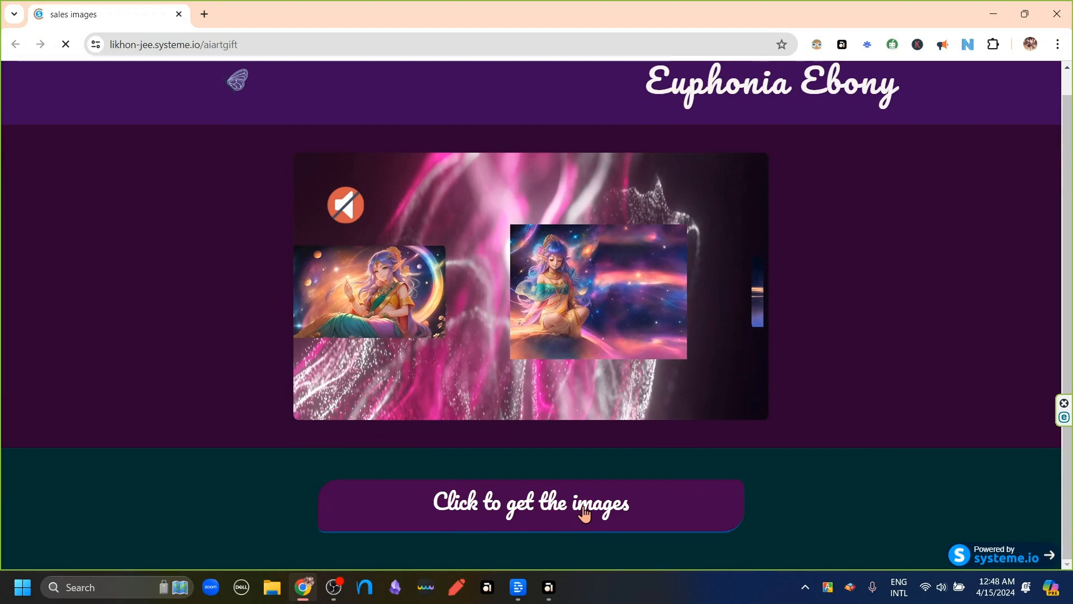
Request the images from the sales page and submit the form that has the products emailed.
{"action": "left_click", "coordinate": [582, 510]}
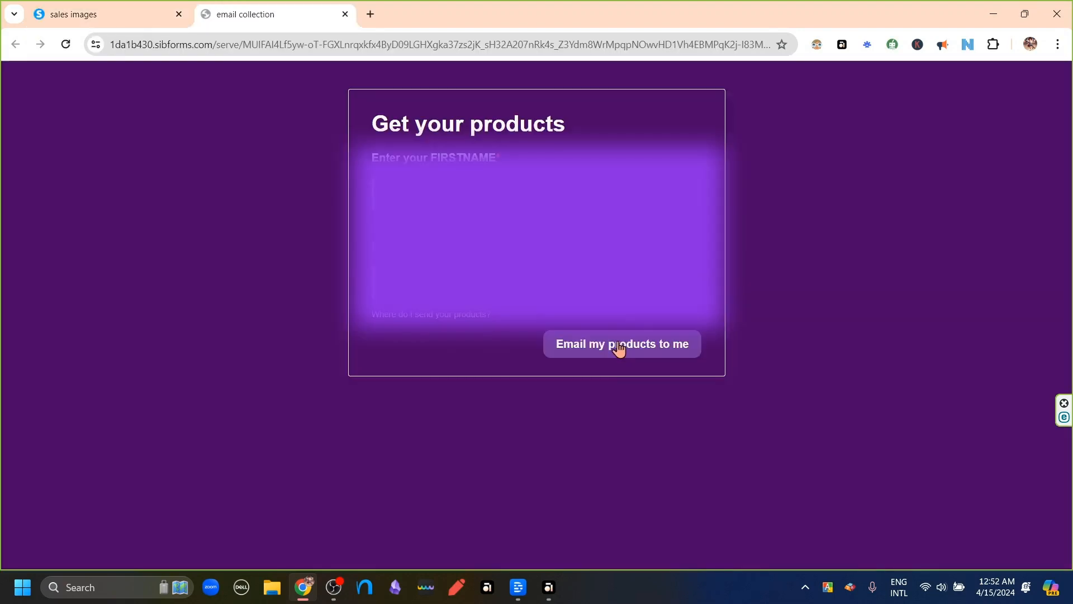
{"action": "left_click", "coordinate": [620, 349]}
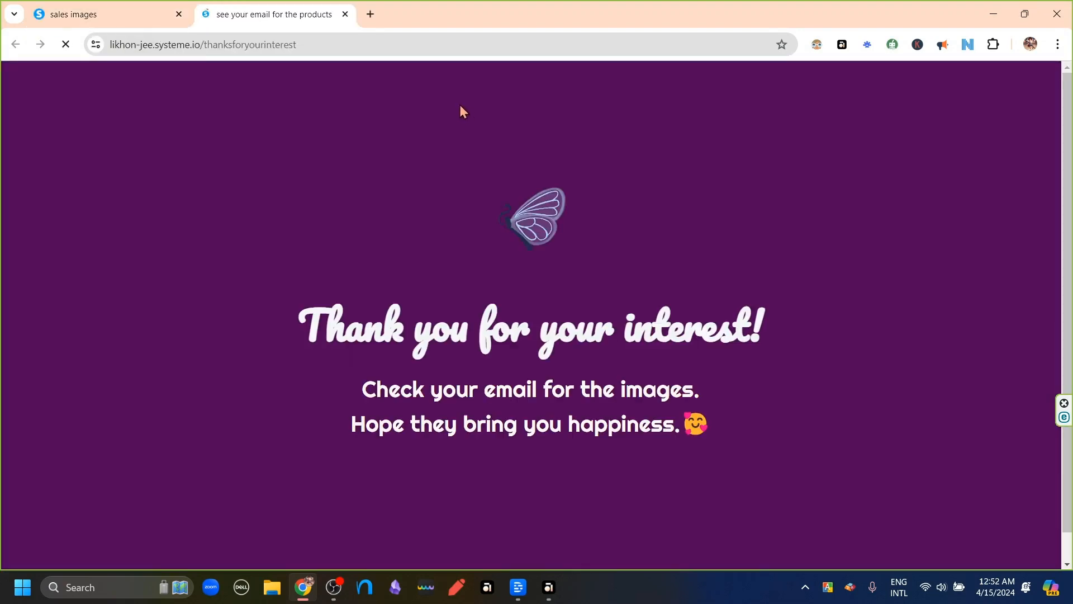
Open Gmail in a new tab and read the newest unread email down to its link for the images.
{"action": "left_click", "coordinate": [371, 15]}
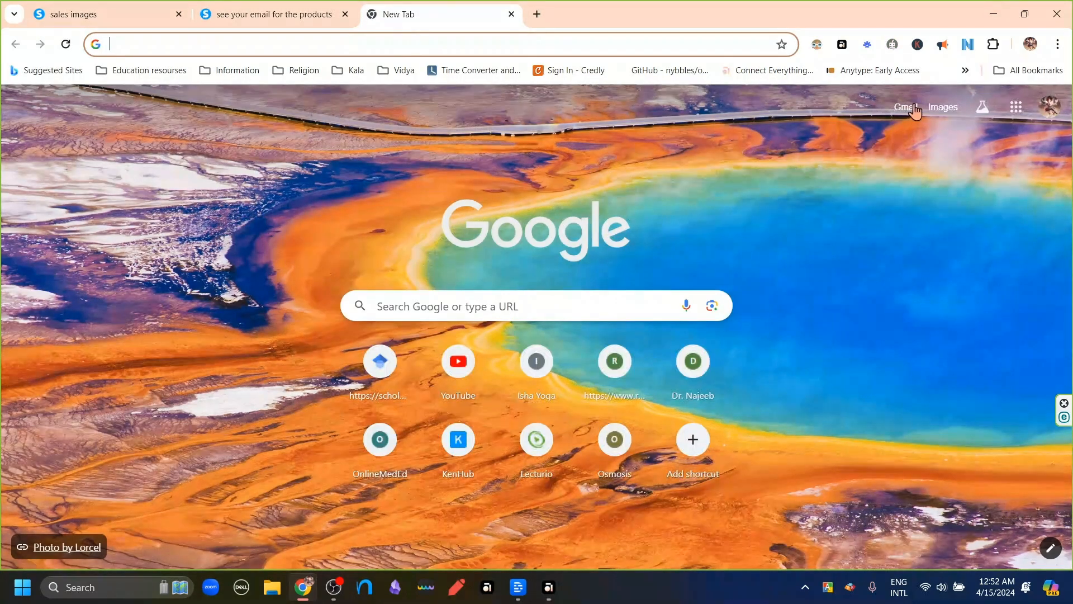
{"action": "left_click", "coordinate": [905, 107]}
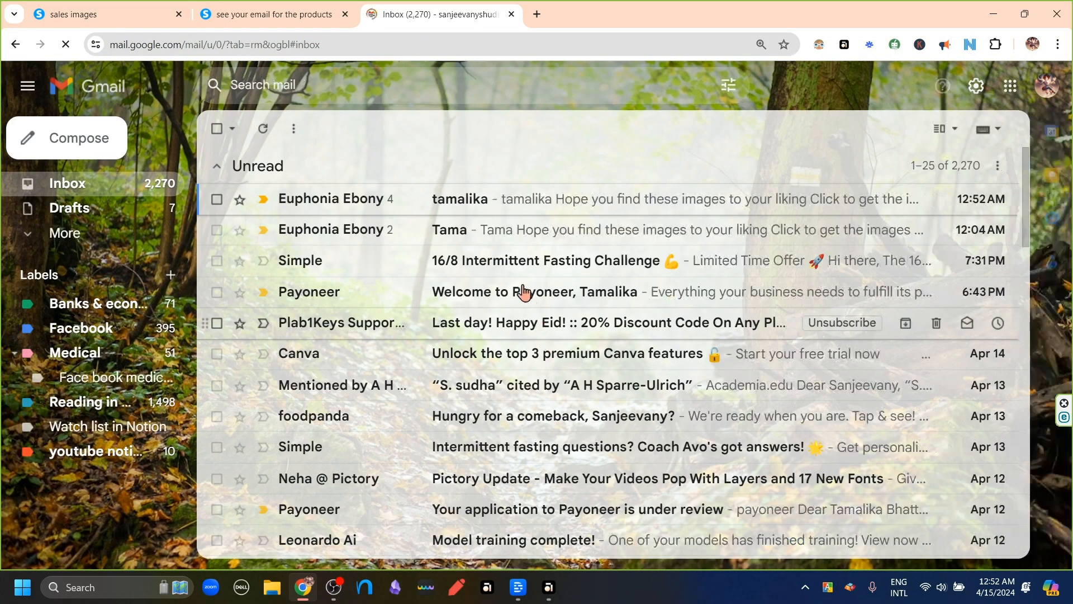
{"action": "left_click", "coordinate": [457, 204]}
{"action": "scroll", "coordinate": [539, 320], "scroll_direction": "down", "scroll_amount": 2}
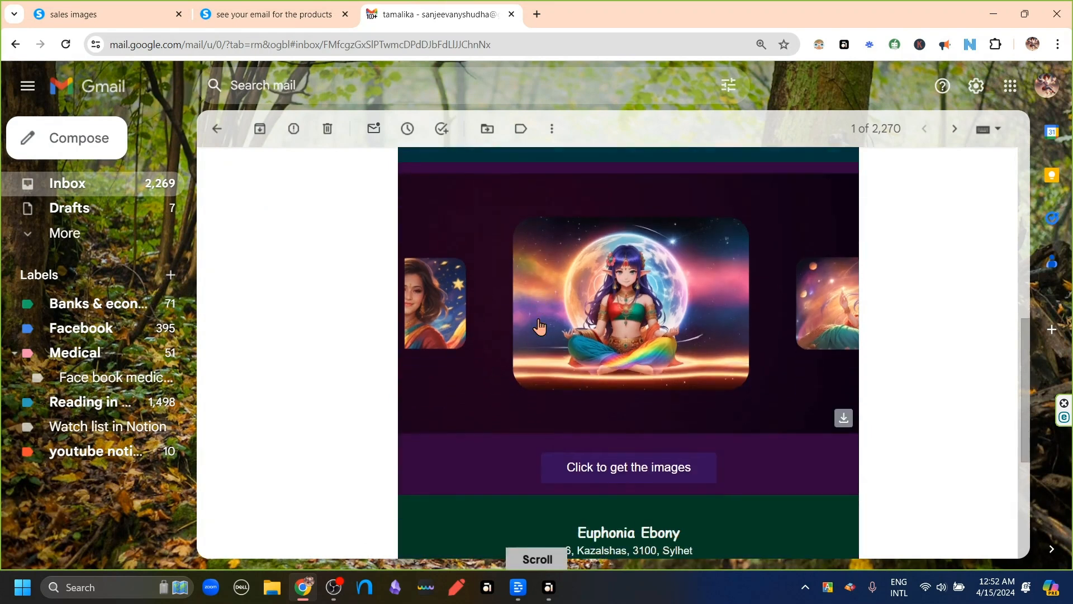
Follow the email's image link to the shared Drive folder and bring up the download option for video size Images 1080x1920.zip.
{"action": "left_click", "coordinate": [582, 472]}
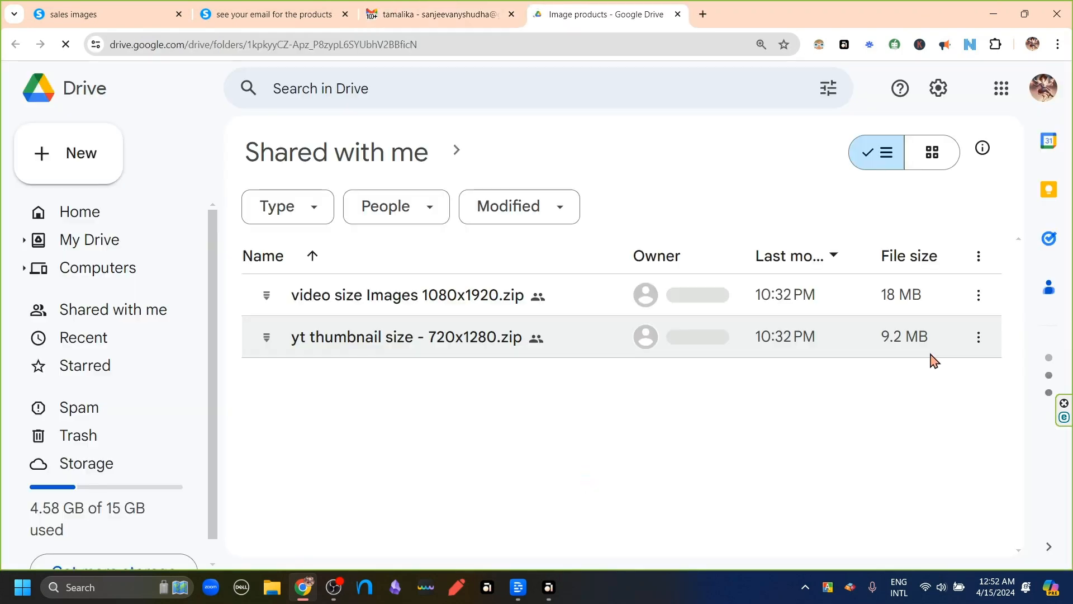
{"action": "left_click", "coordinate": [979, 296]}
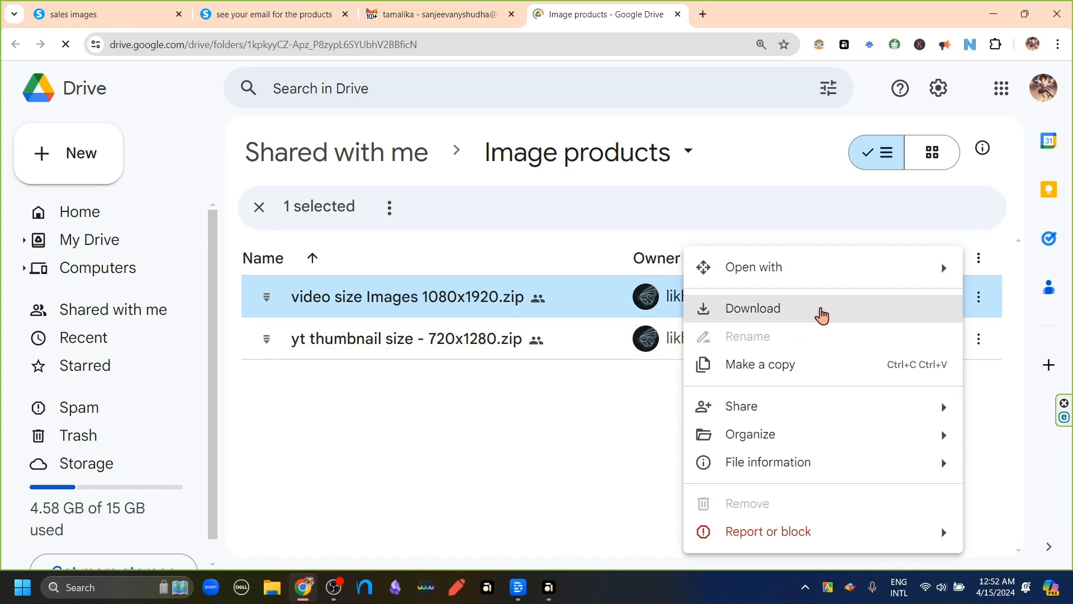